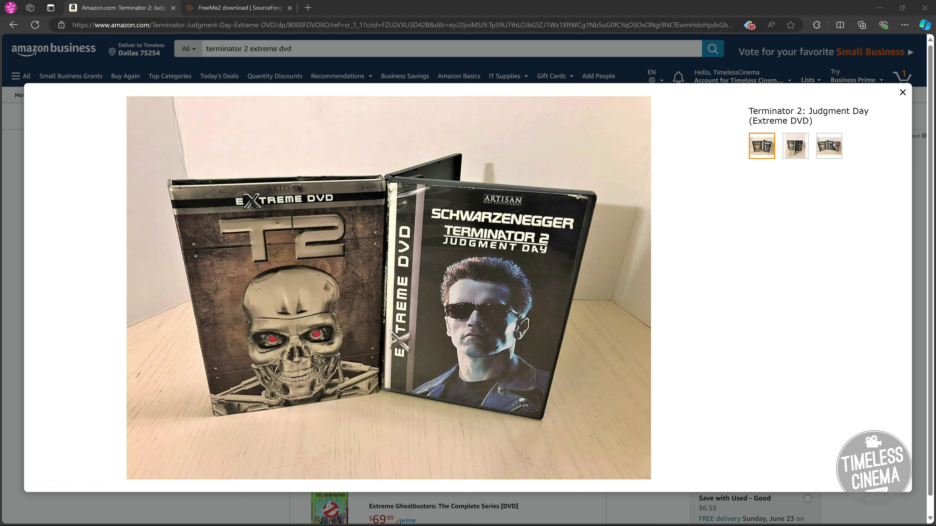
Close the enlarged Amazon product photo and switch to the FreeMe2 SourceForge tab.
click(903, 93)
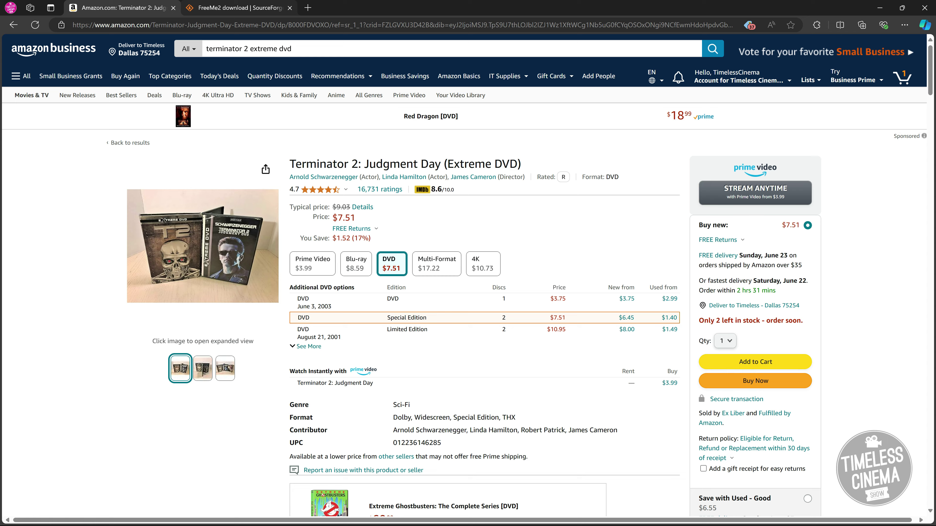
click(238, 7)
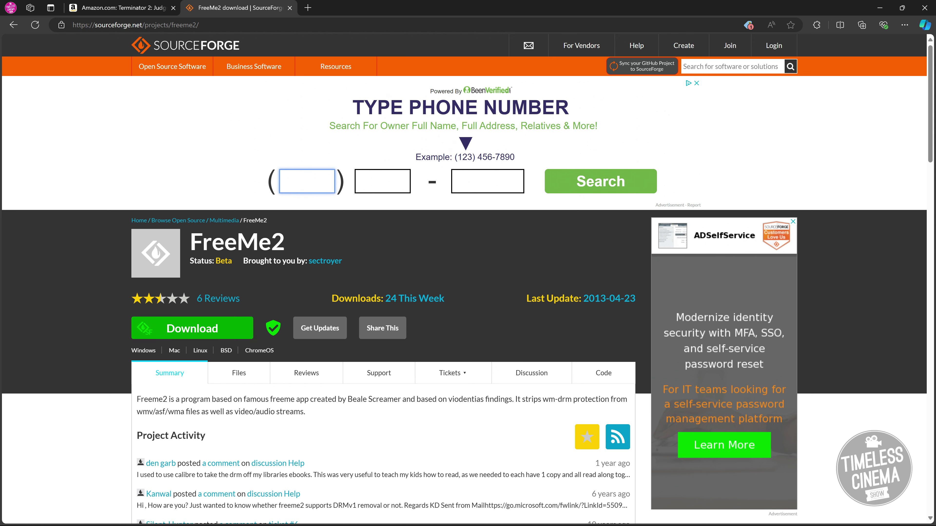
Download FreeMe2_win32-0.4.zip from the SourceForge FreeMe2 project page.
click(192, 328)
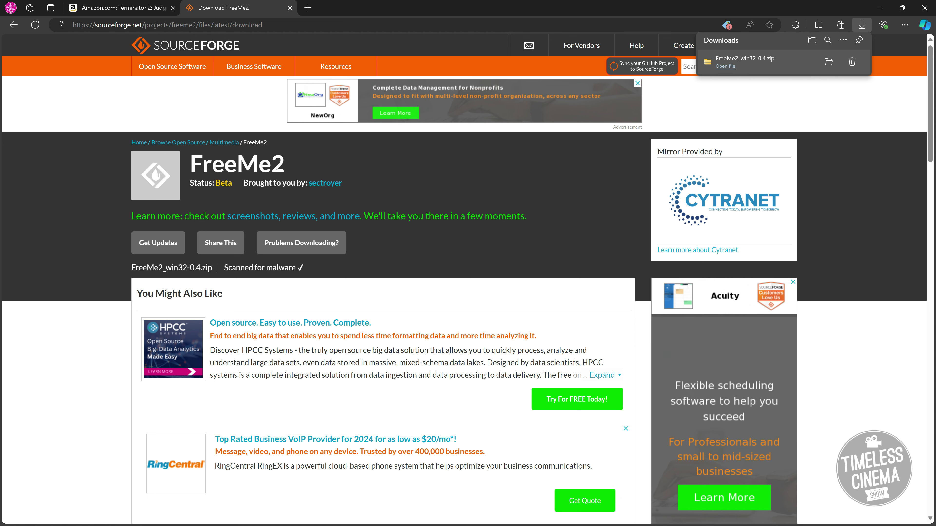
Open the downloaded FreeMe2 zip and the extracted FreeMe2 folder in Downloads.
click(726, 66)
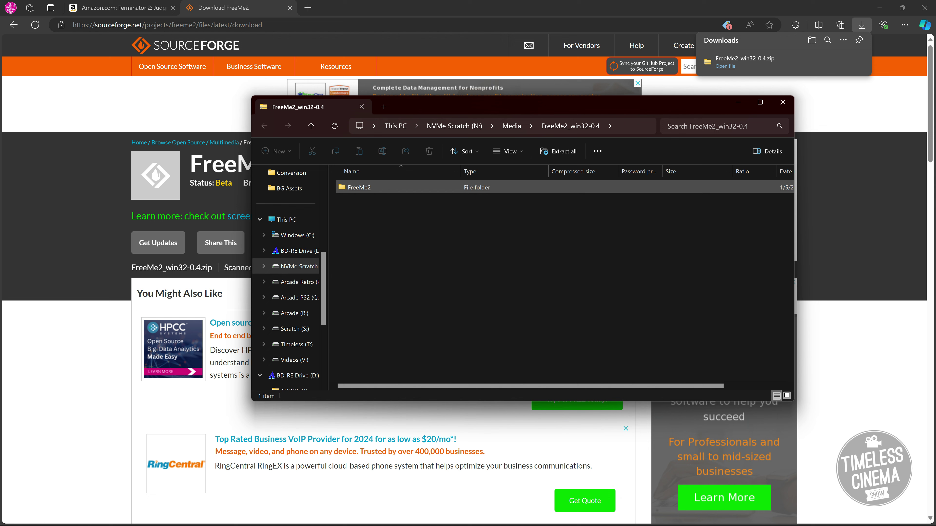
right_click(350, 188)
key(Escape)
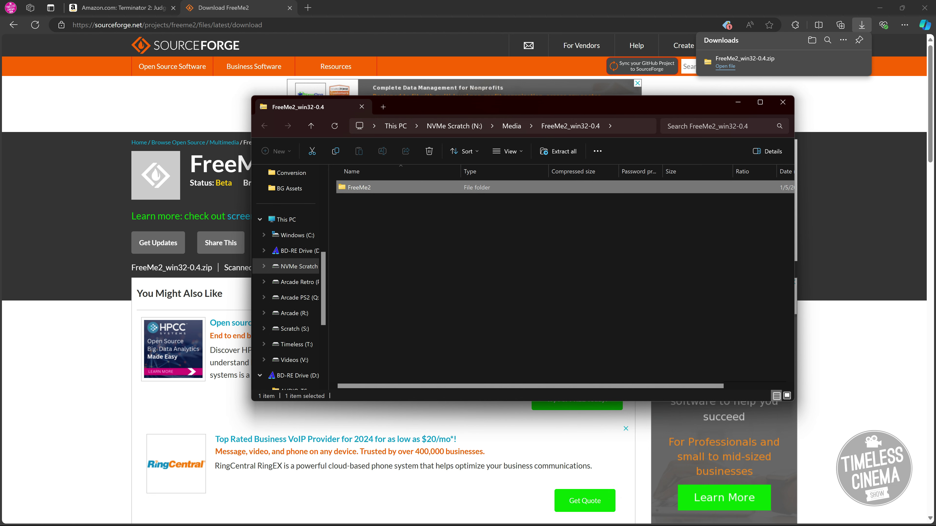
scroll(291, 260, up, 4)
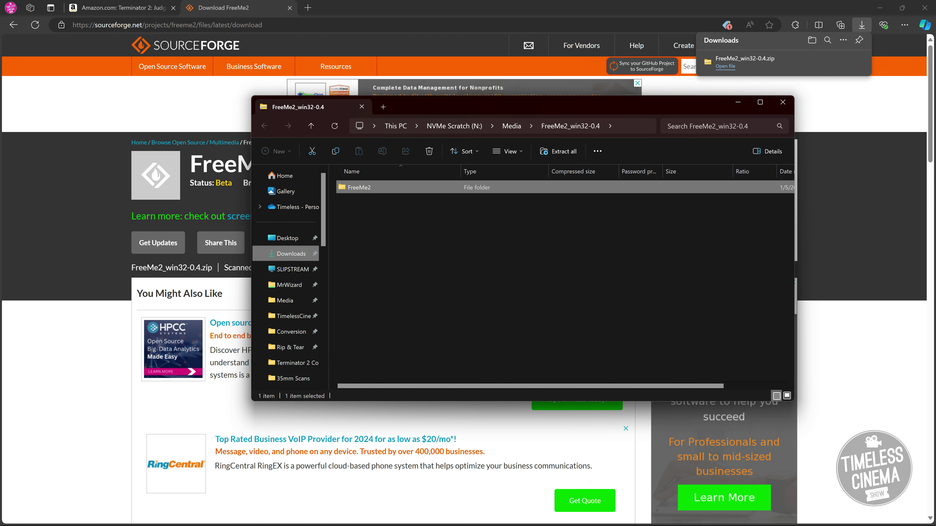
click(291, 254)
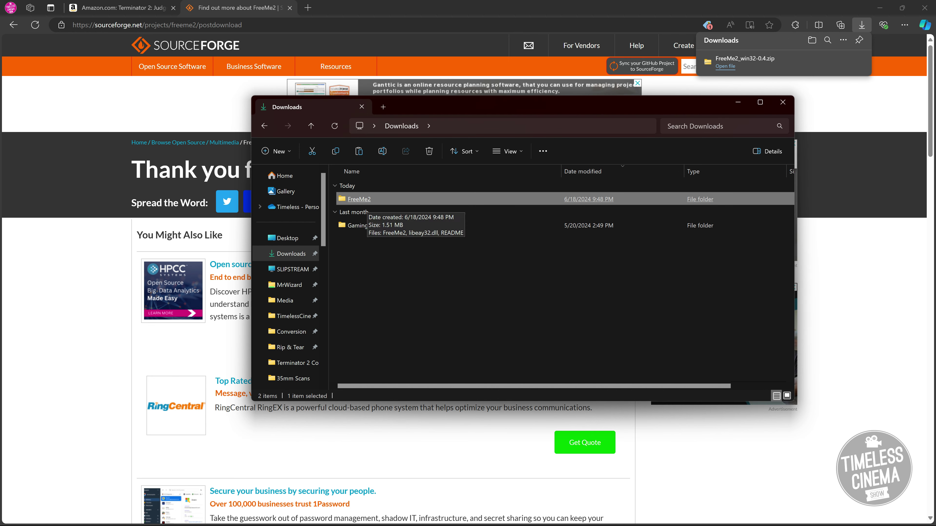
double_click(360, 199)
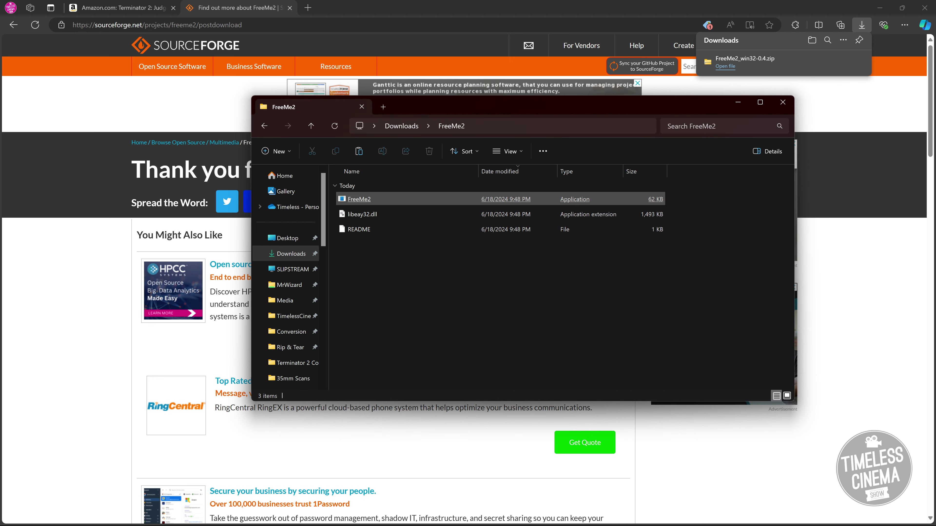
Select FreeMe2 and libeay32.dll, then browse to This PC showing the T2_DISC_2 drive.
click(381, 200)
click(369, 215)
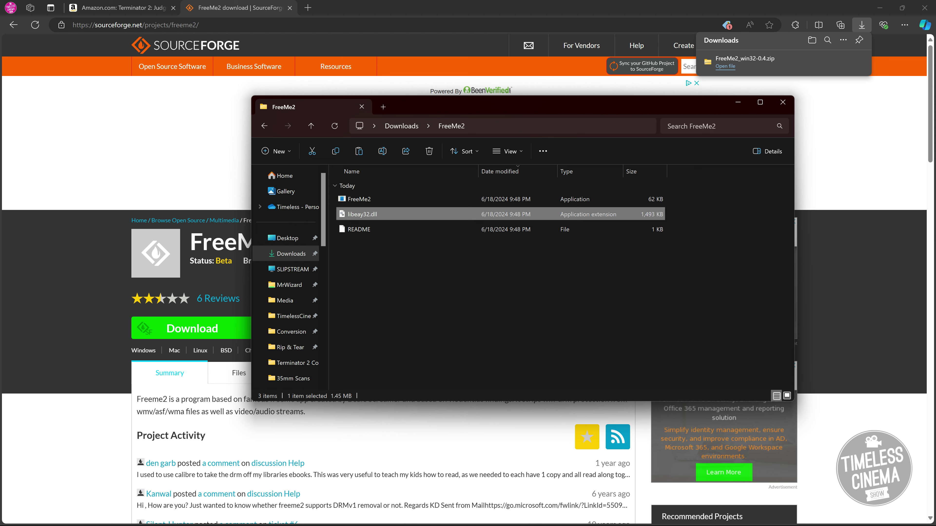
scroll(288, 258, down, 10)
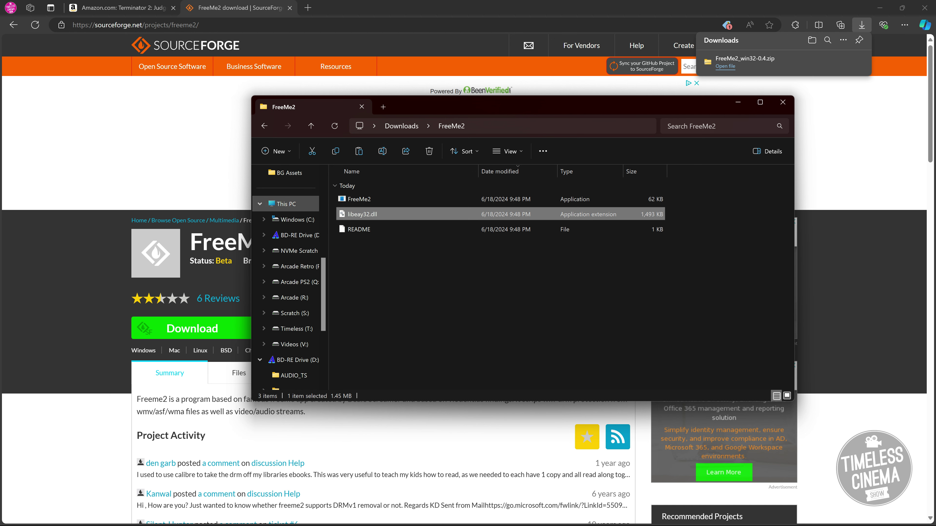
click(286, 204)
Open the T2_DISC_2 disc in BD-RE Drive (D:) from its context menu.
click(524, 194)
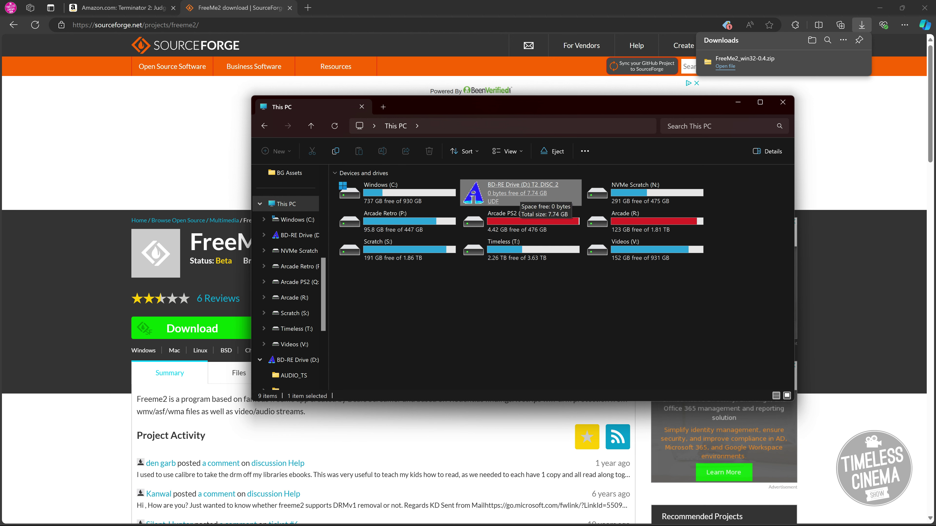
right_click(521, 192)
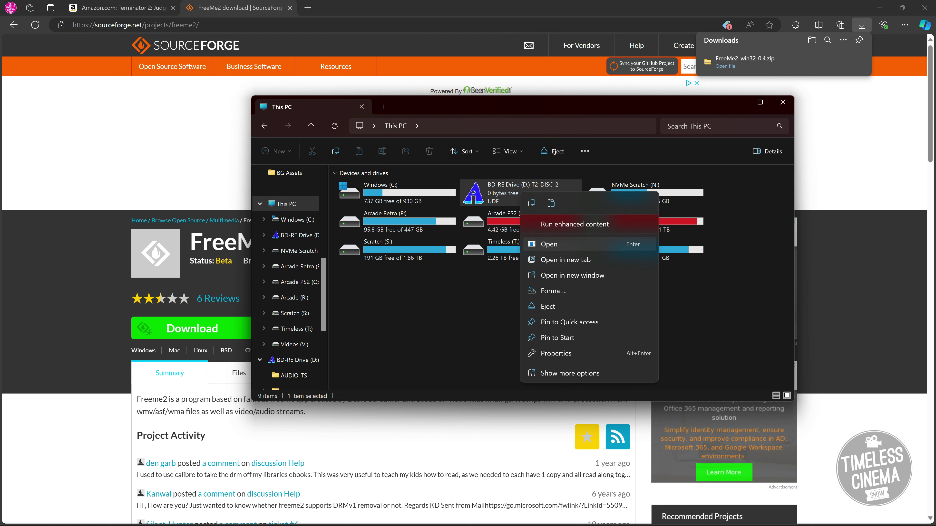
click(549, 244)
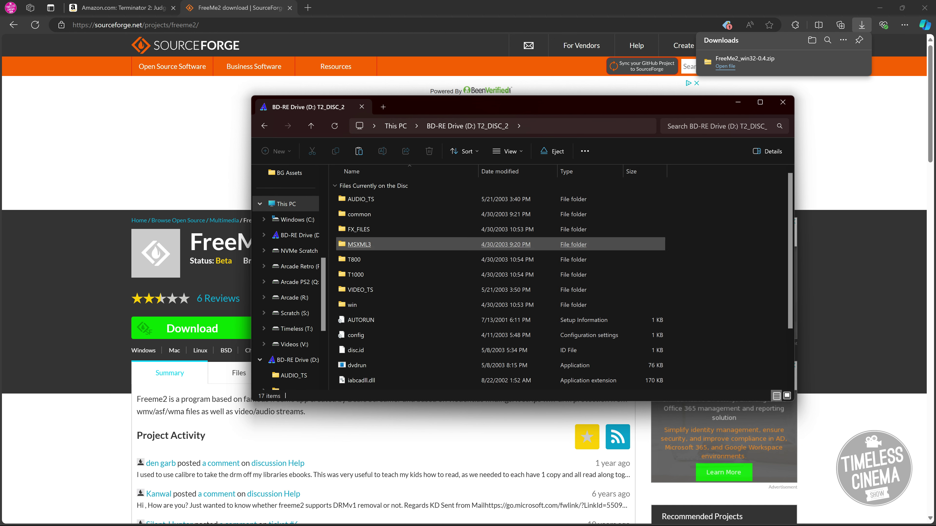
Drill into the disc's common\win\lang folder and select the en folder.
click(359, 215)
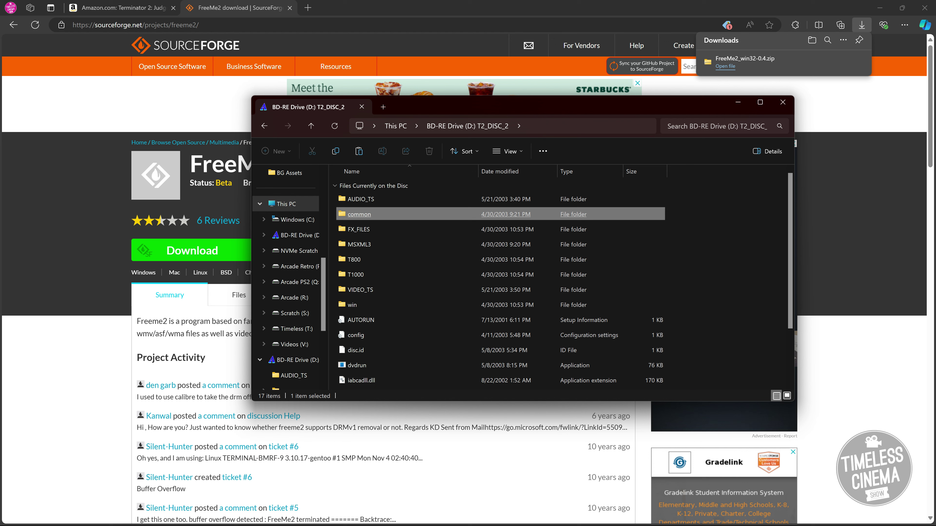
double_click(359, 215)
click(352, 215)
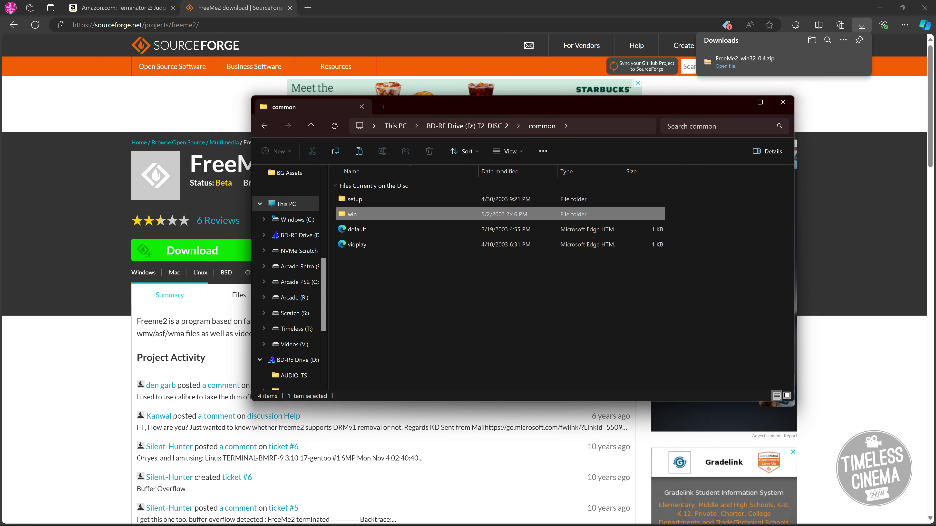
double_click(352, 214)
click(352, 214)
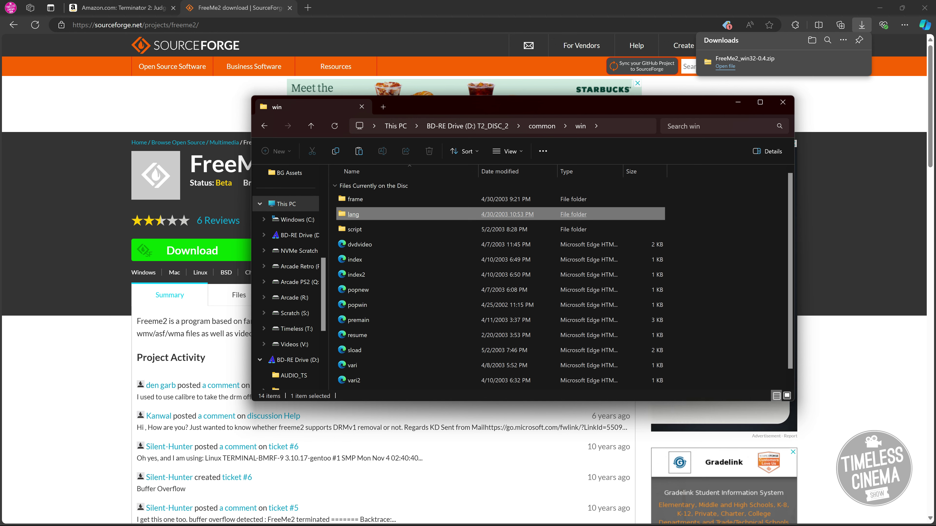
double_click(352, 215)
click(352, 214)
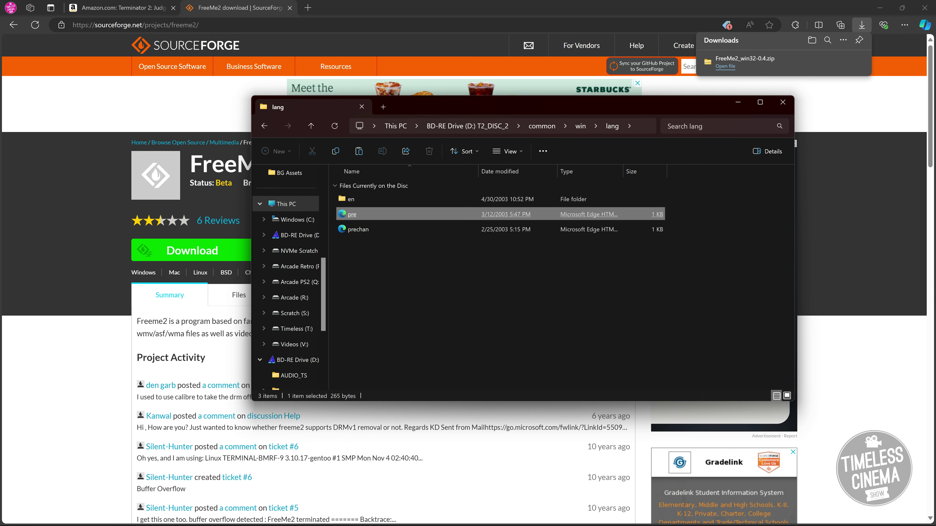
click(357, 200)
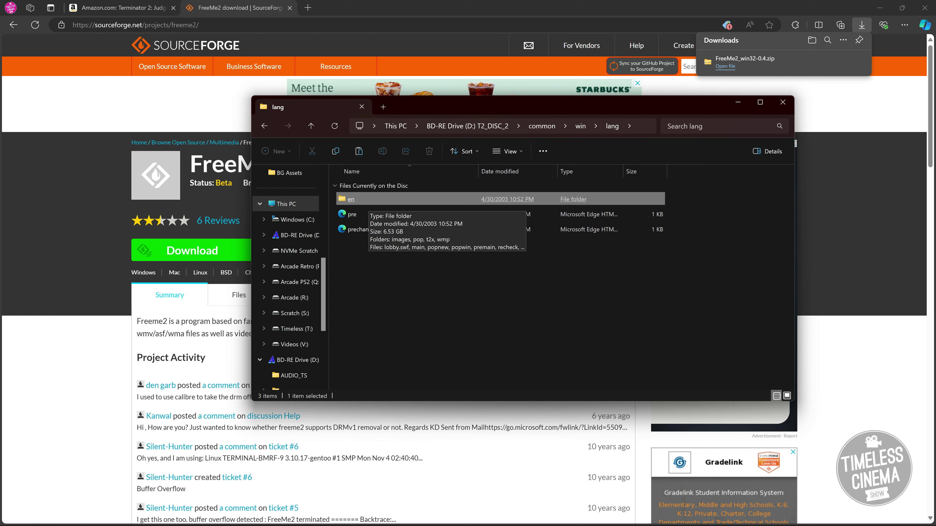
Open en\t2x\esource on the disc and scroll down to the T2_Part1–T2_Part4 WMV files.
double_click(358, 200)
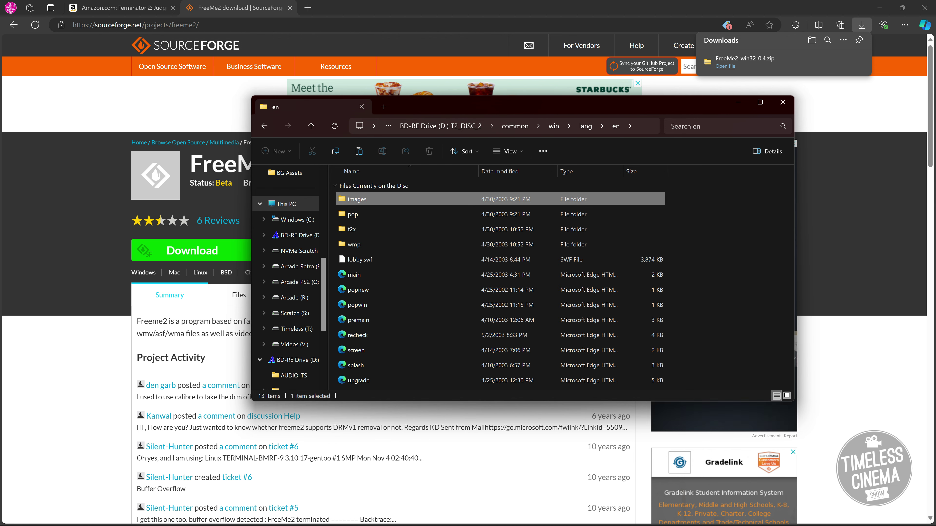
click(366, 229)
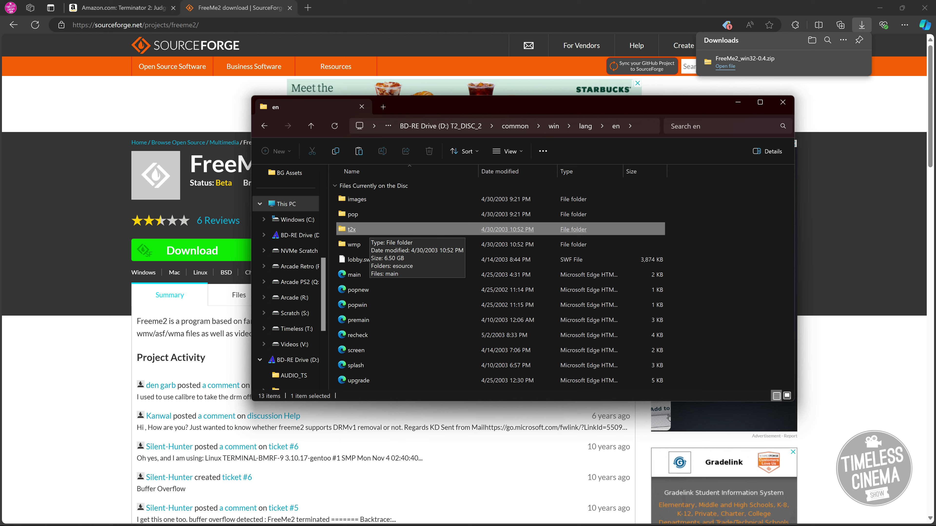
key(Return)
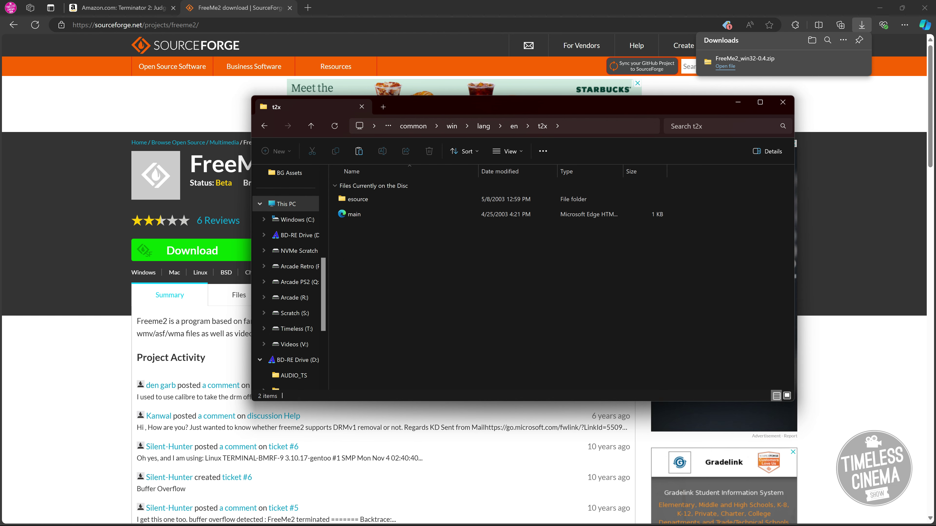
click(366, 199)
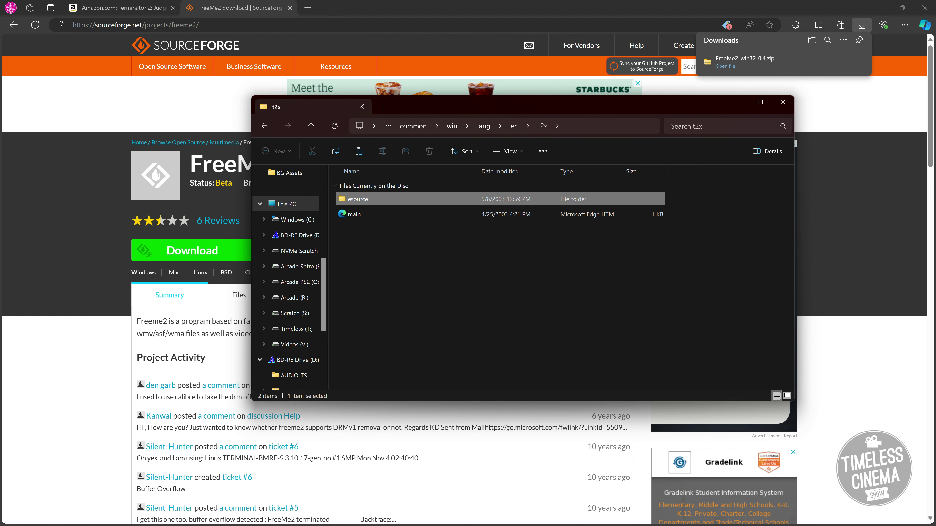
key(Return)
scroll(366, 262, down, 7)
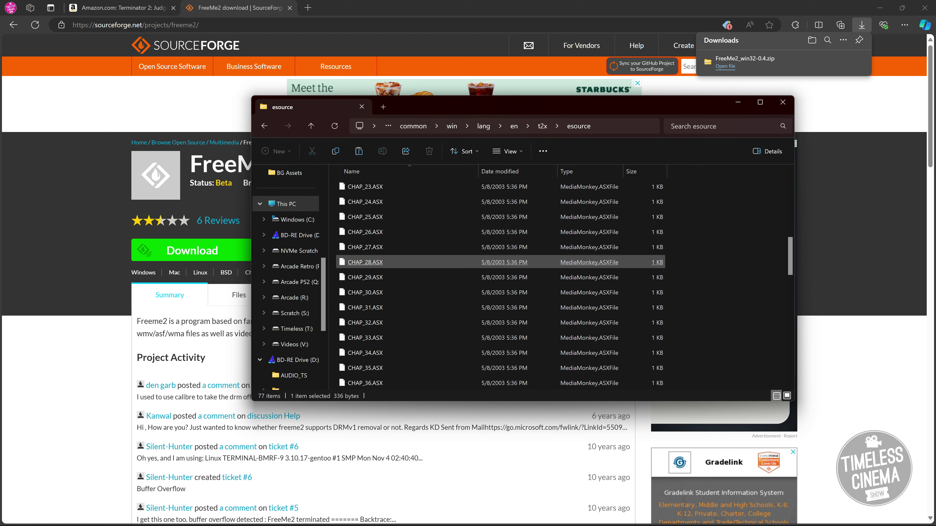
scroll(366, 262, down, 13)
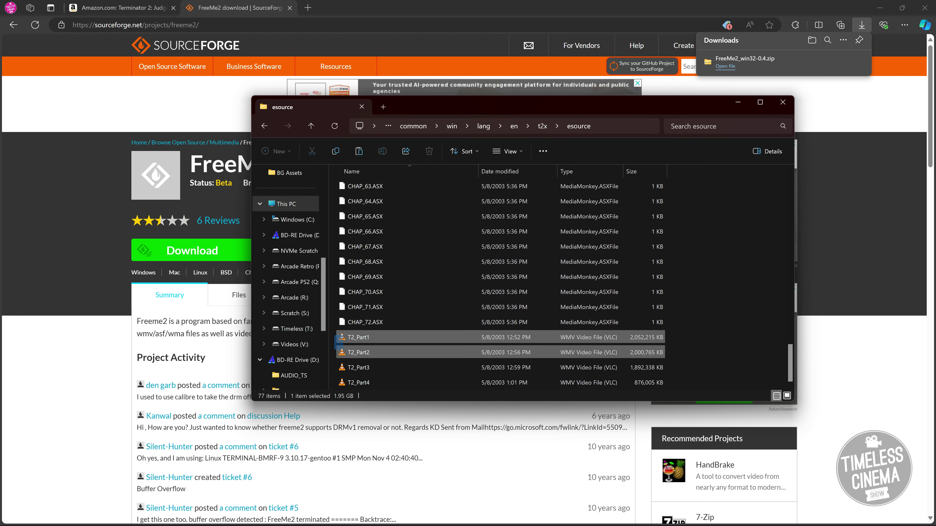
Select the four T2_Part WMV files and paste them into Downloads\FreeMe2.
shift+click(358, 382)
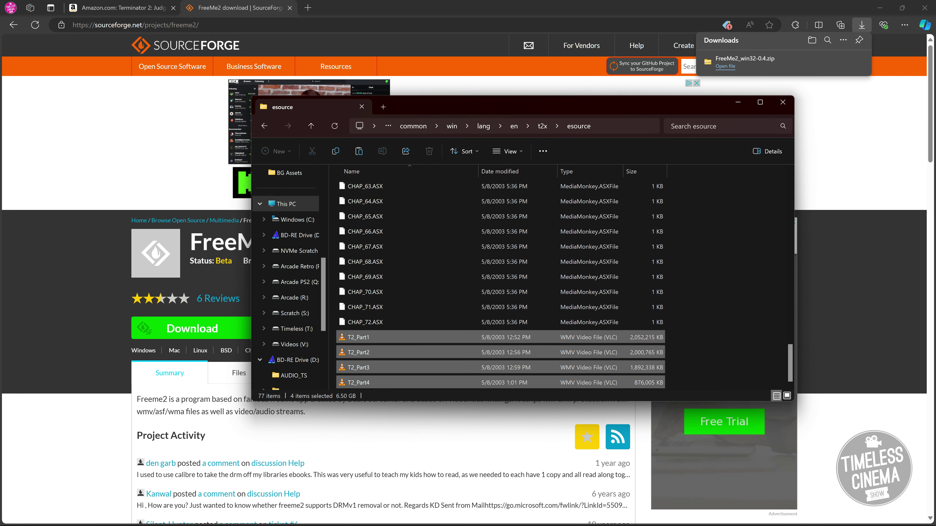
scroll(295, 266, up, 5)
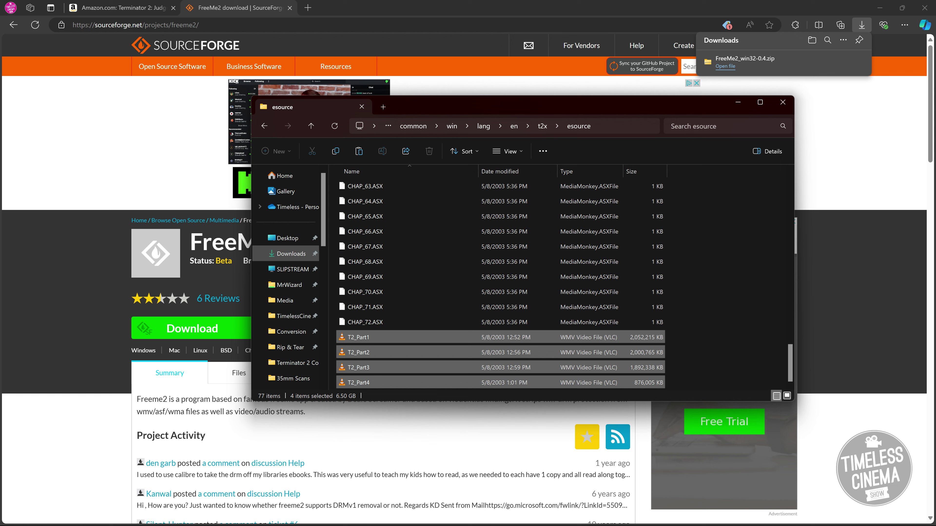
click(291, 254)
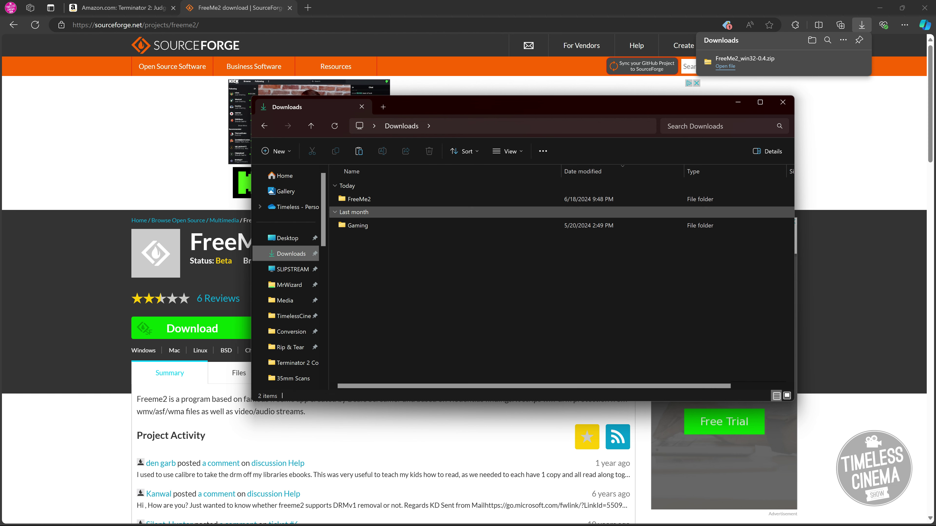
double_click(359, 199)
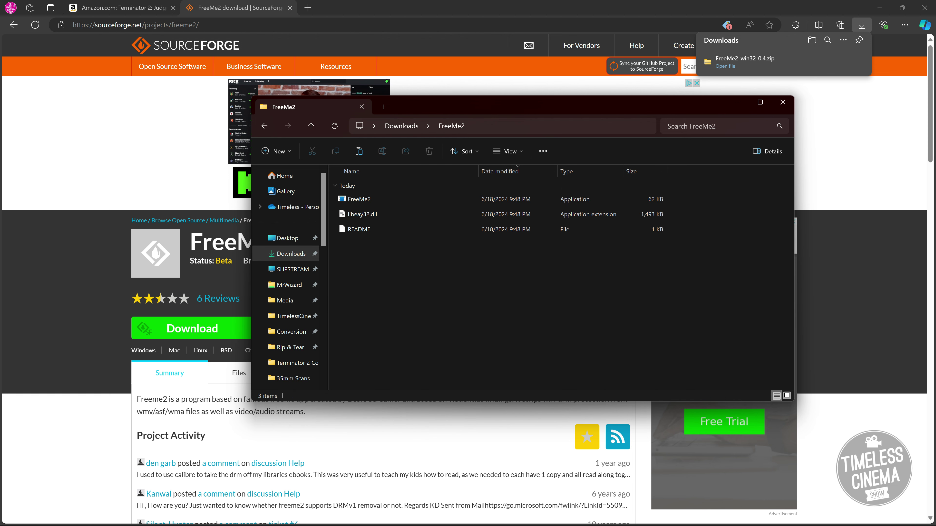
key(ctrl+v)
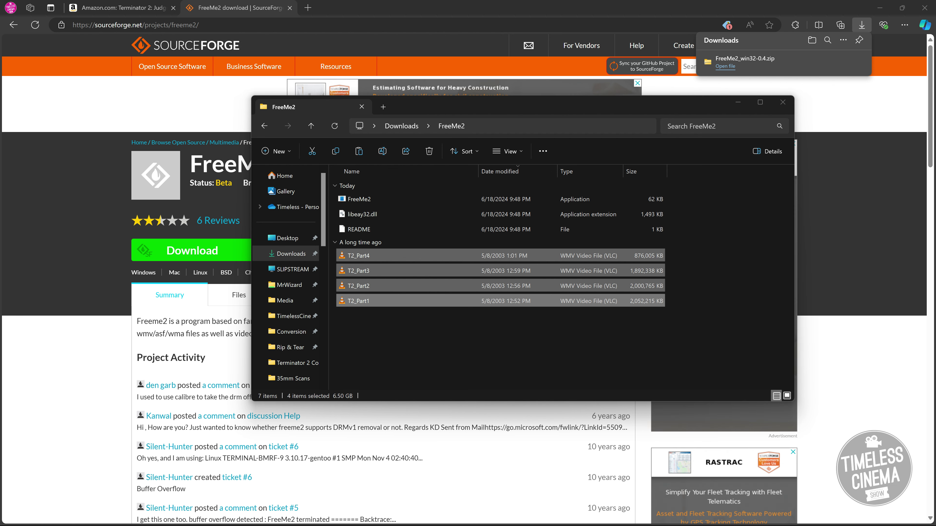
Copy the FreeMe2 folder from Downloads to the root of Windows (C:) and open it.
click(402, 126)
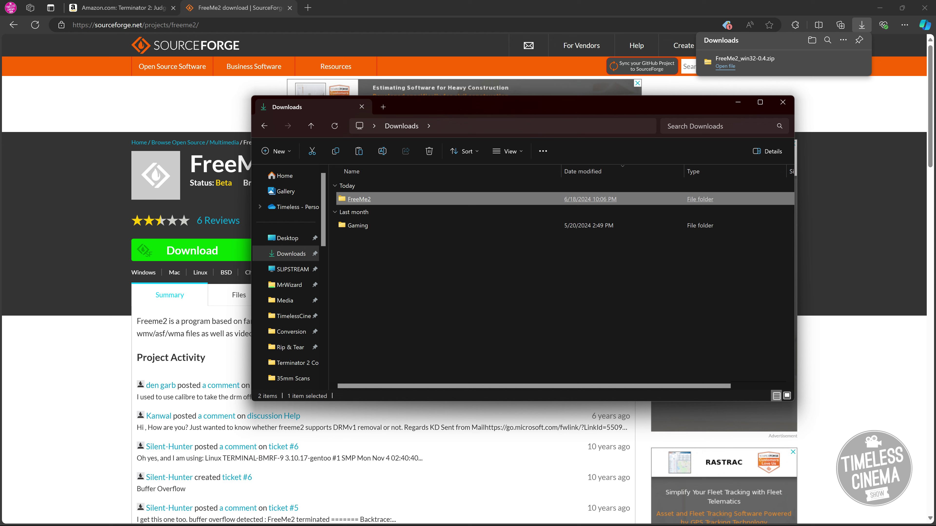
right_click(363, 200)
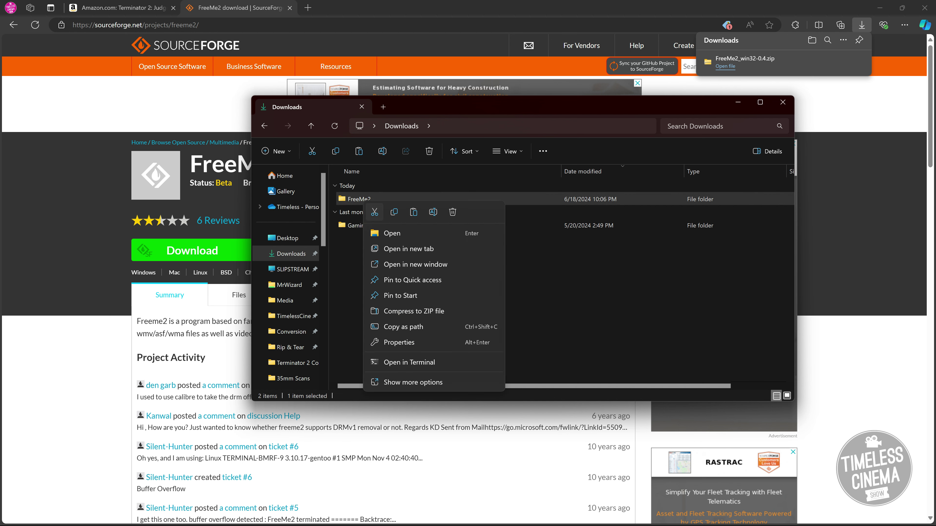
key(Escape)
scroll(291, 266, down, 4)
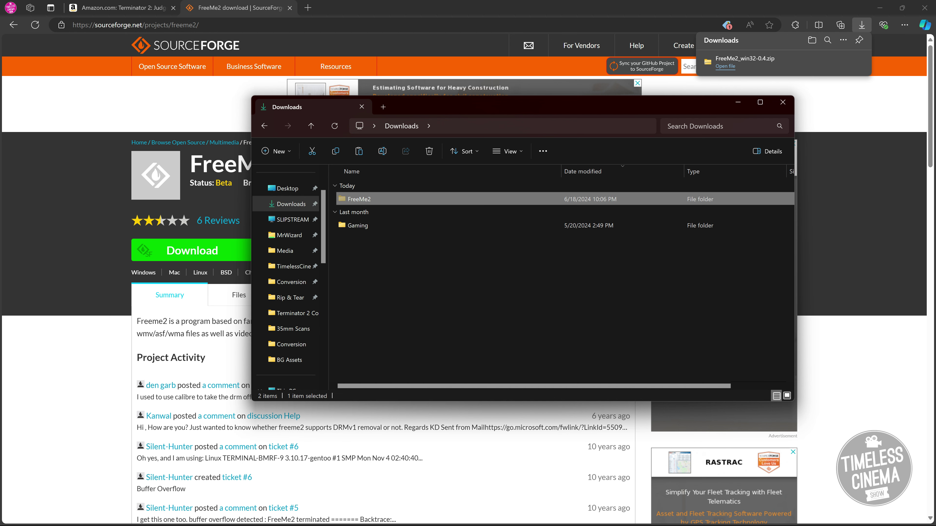
click(293, 266)
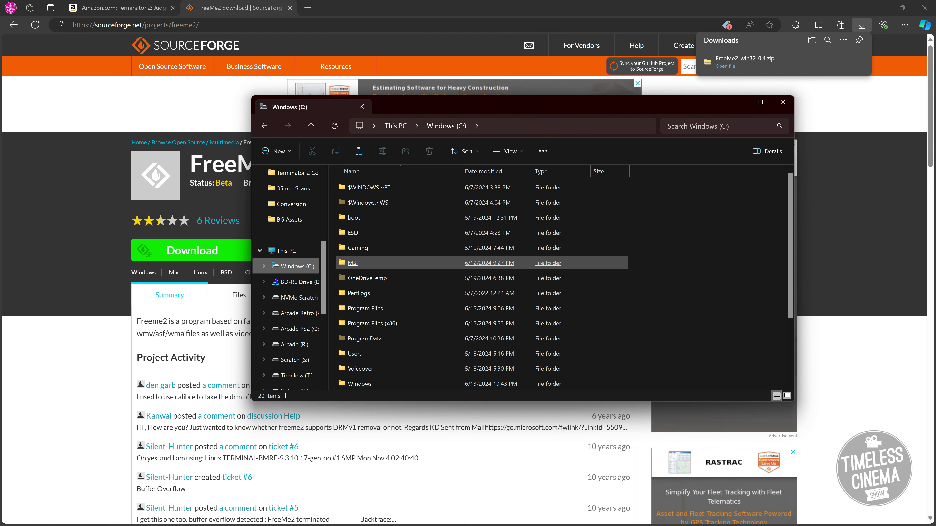
key(ctrl+v)
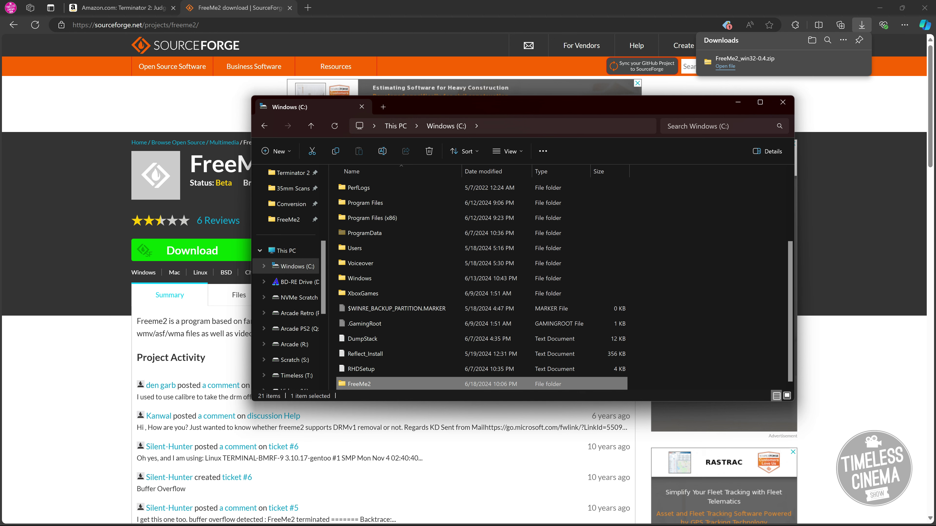
key(Return)
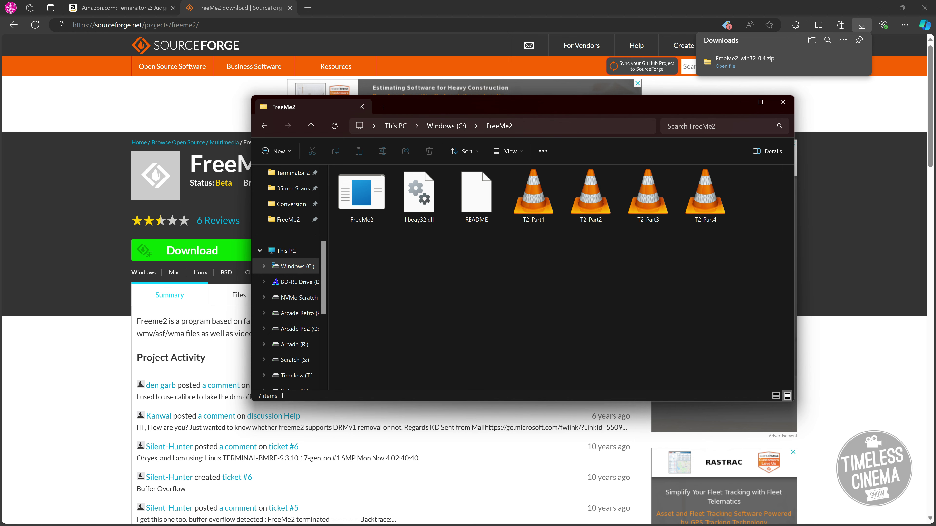
Launch Command Prompt via the cmd search and place it over Explorer.
key(super)
text(cmd)
key(Return)
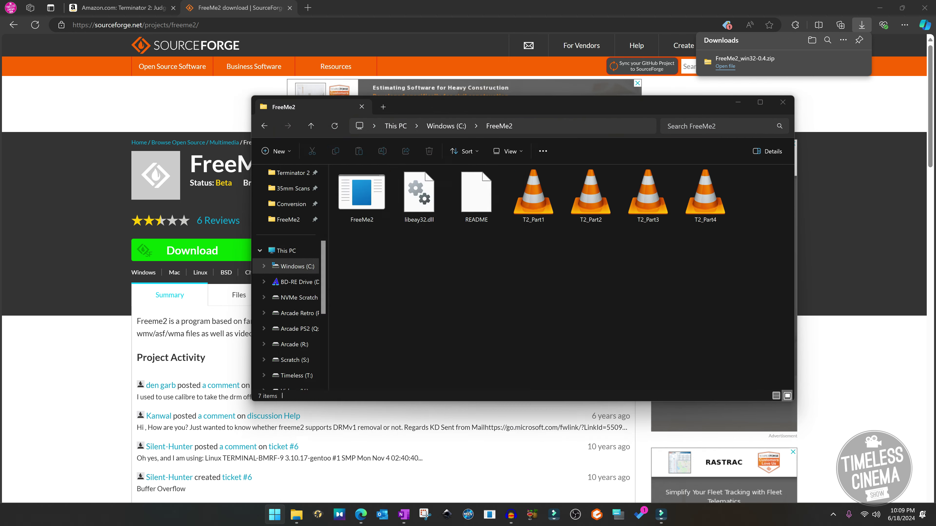
drag(348, 70, 520, 238)
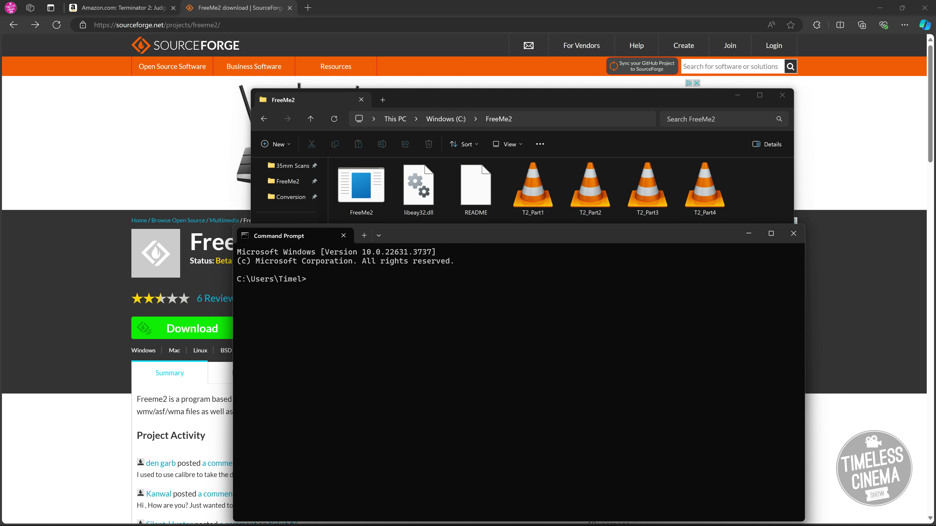
Change the working directory up to C:\ and into c:\FreeMe2.
text(cd ..)
key(Return)
text(cd ..)
key(Return)
text(cd FreeMe2)
key(Return)
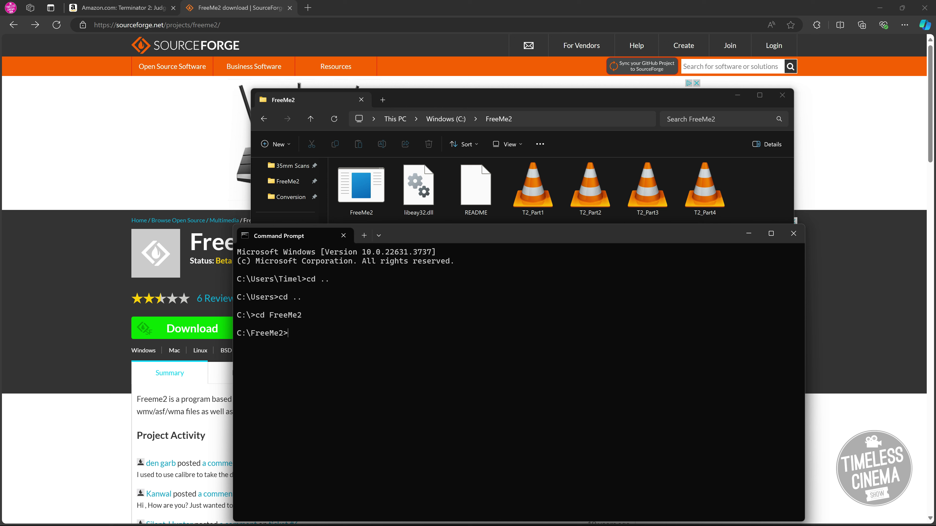
text(C)
key(BackSpace)
text(cd c:\Freem)
key(BackSpace)
text(Me2)
key(Return)
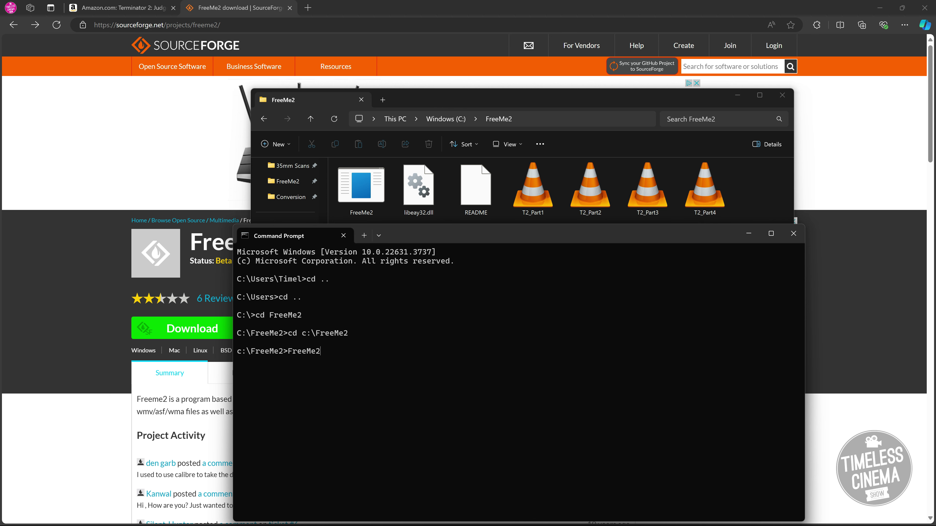
Run FreeMe2.exe -s T2_Part1.wmv and paste the file's SID to decrypt Part 1.
key(Return)
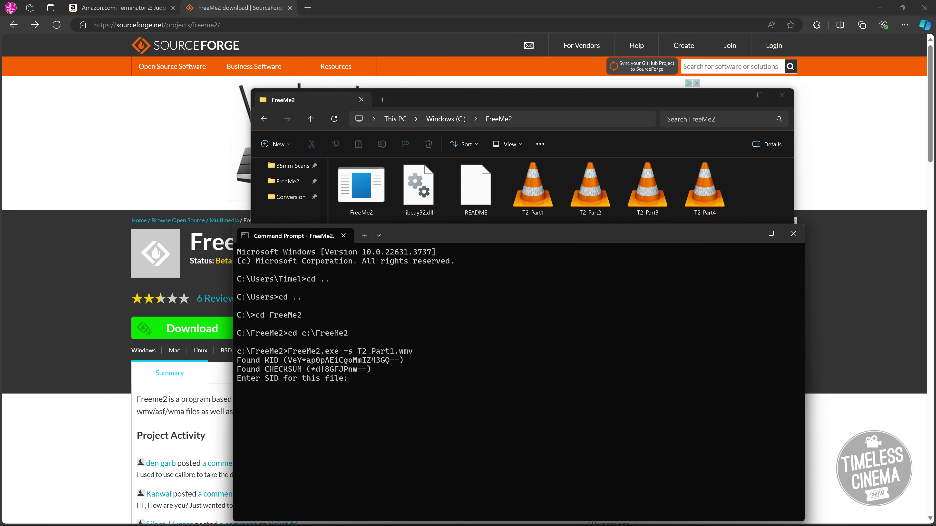
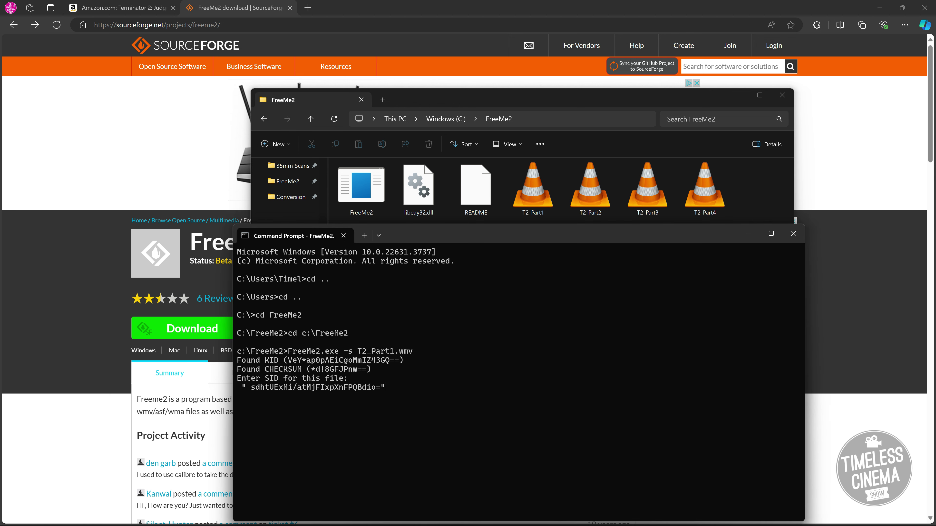
key(Delete)
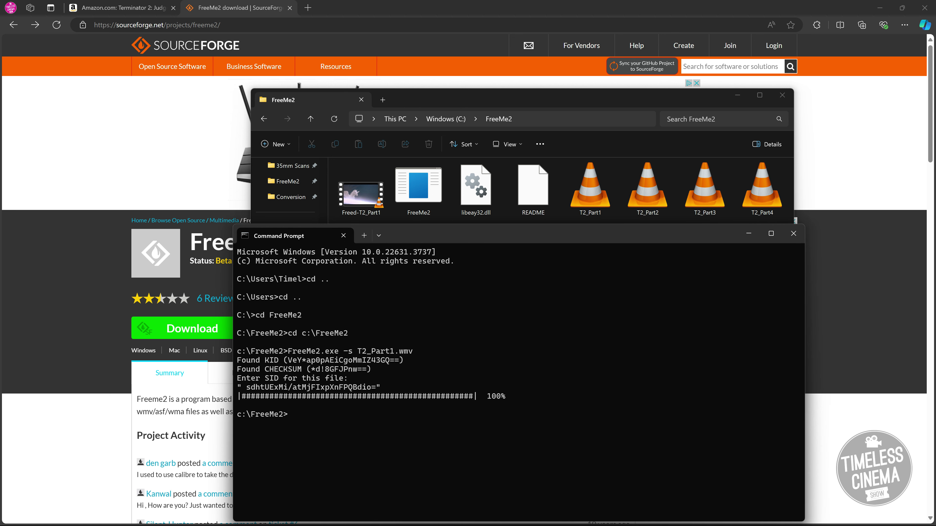
Rerun the decrypt command on T2_Part2.wmv and submit its pasted SID.
key(Up)
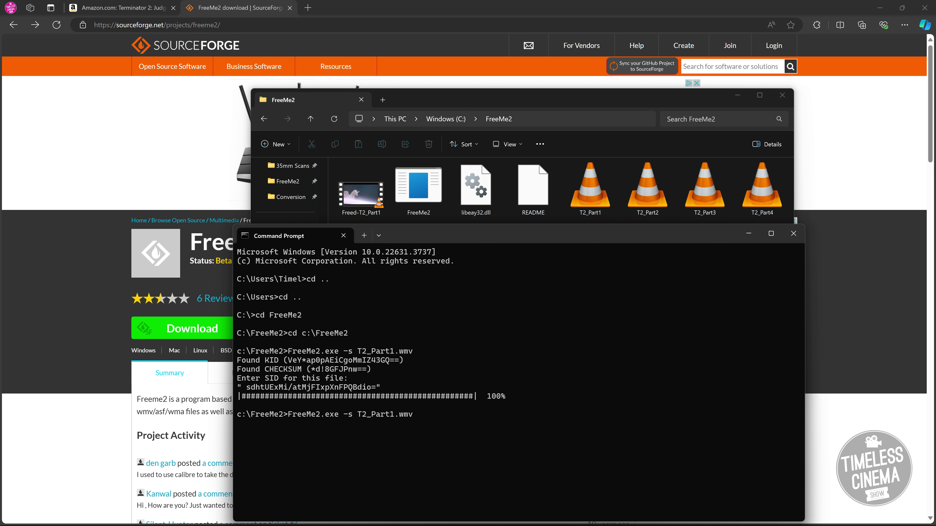
key(BackSpace)
text(2)
key(Return)
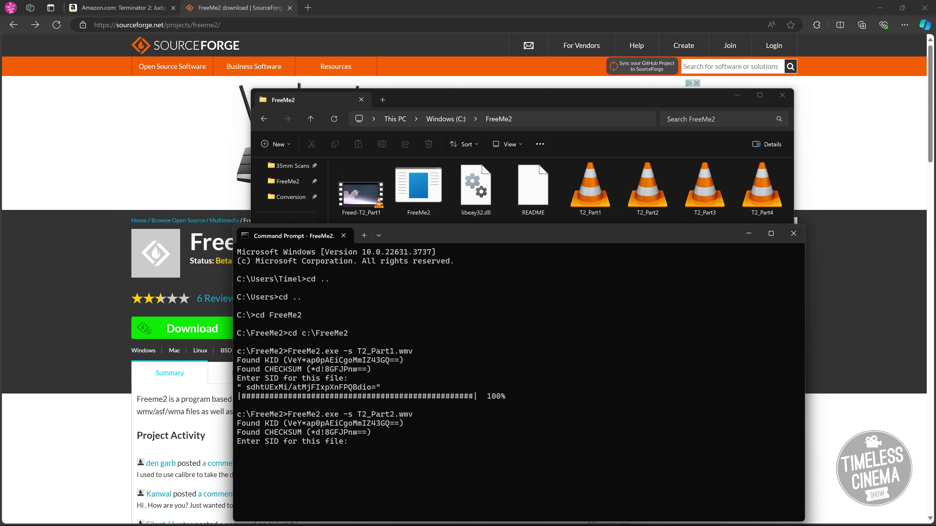
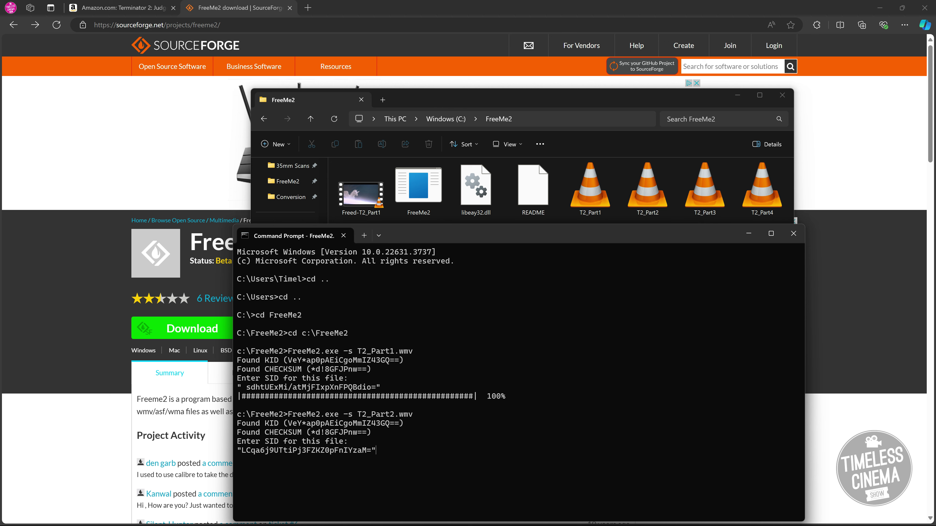
key(Return)
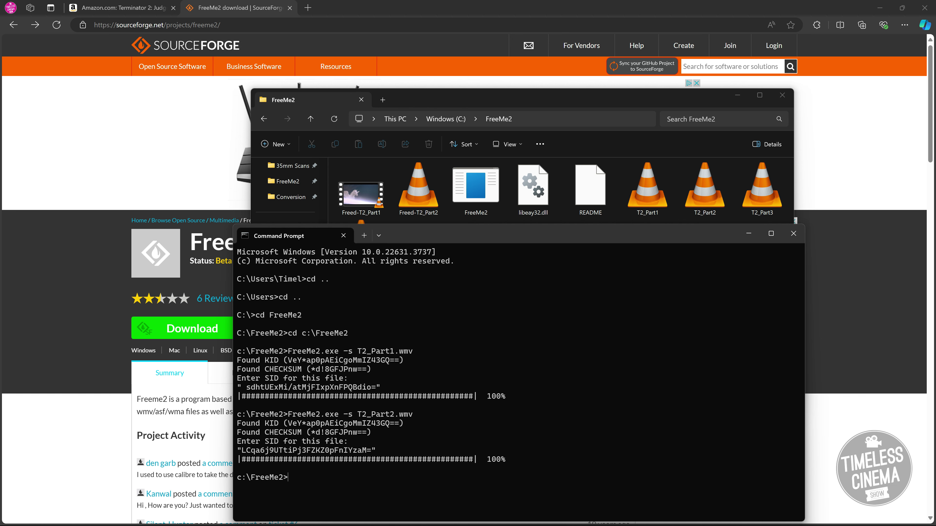
Close the garbled Freed-T2_Part2 playback and delete that file in Explorer.
key(alt+Tab)
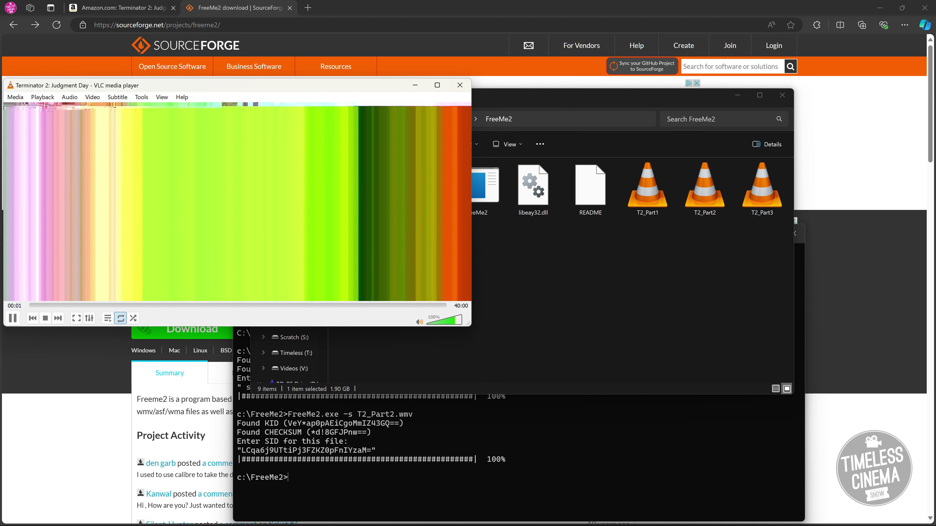
click(460, 85)
right_click(422, 183)
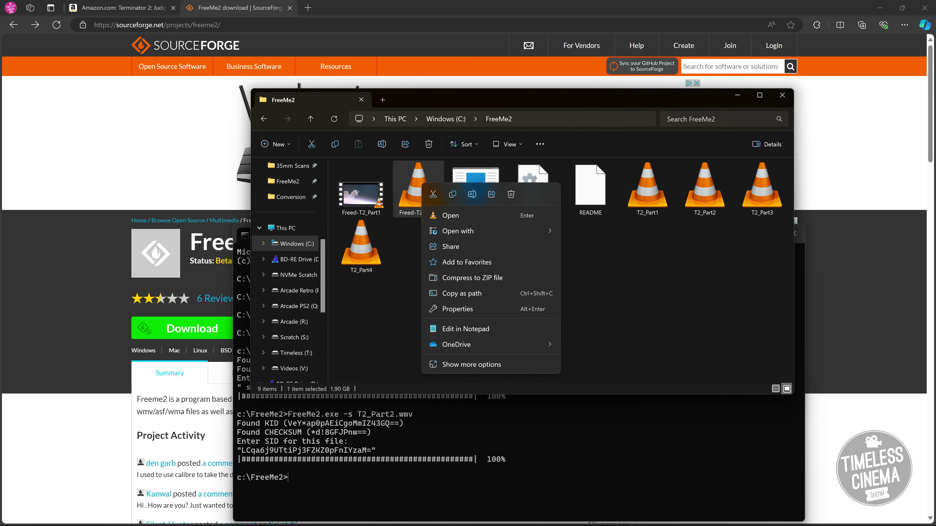
key(Delete)
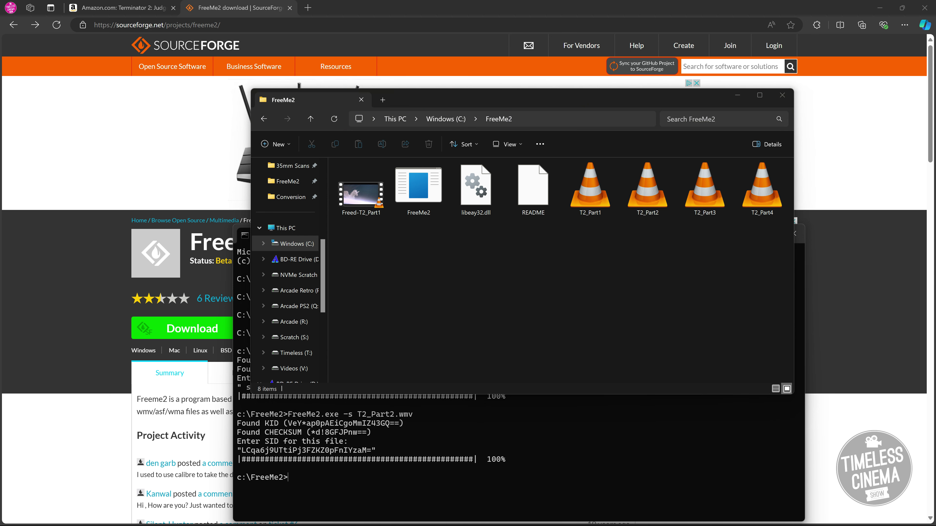
Rerun the T2_Part2.wmv decryption in Command Prompt using the other SID.
key(alt+Tab)
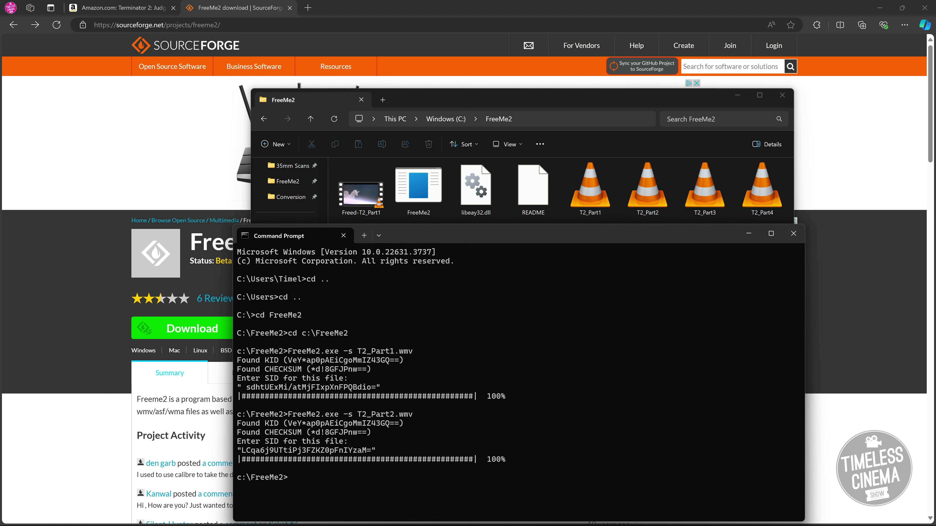
key(Up)
key(Return)
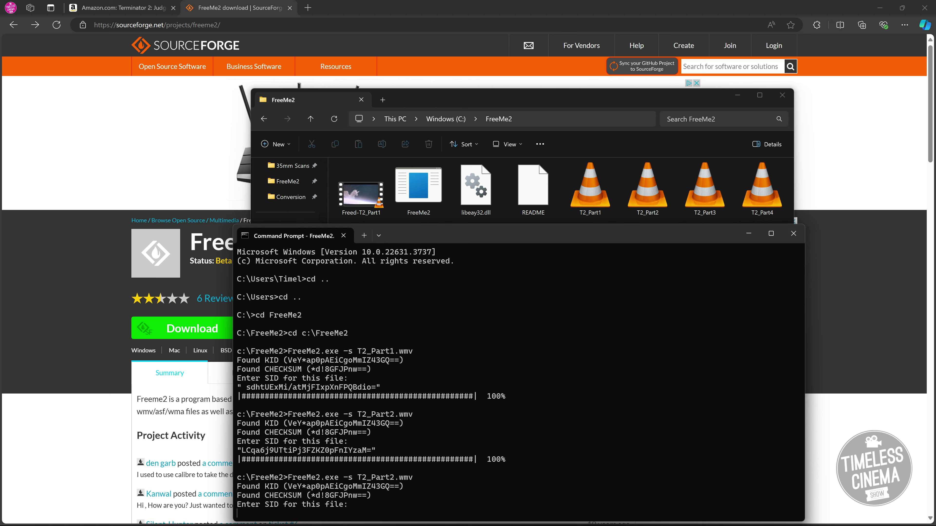
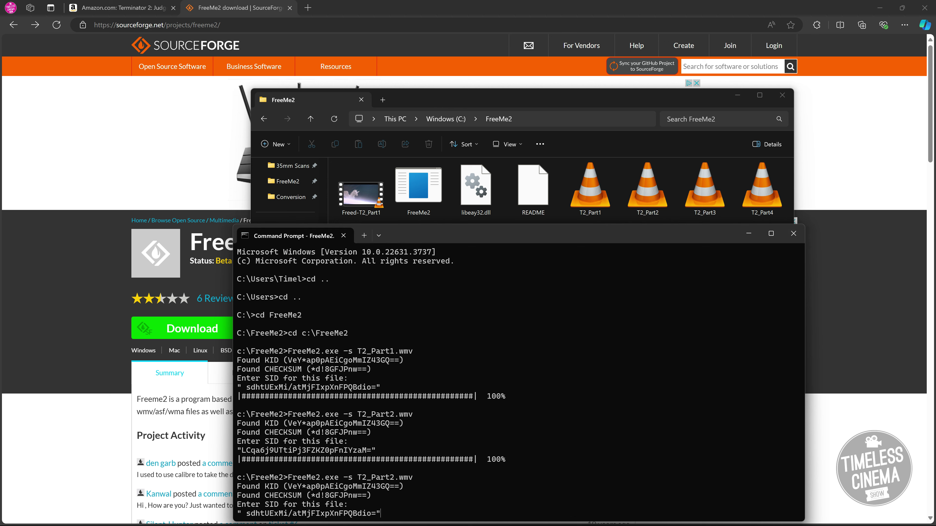
key(Return)
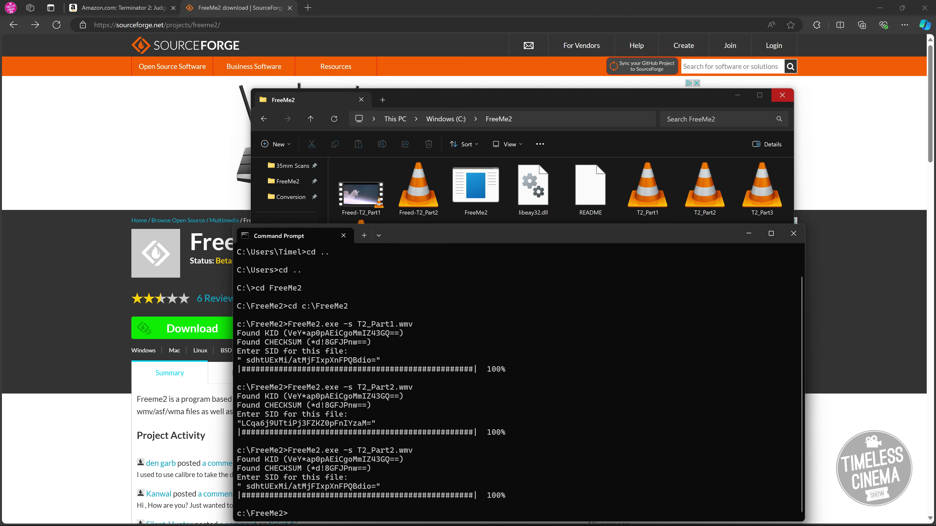
Decrypt T2_Part3.wmv with FreeMe2 -s, supplying its SID.
key(Up)
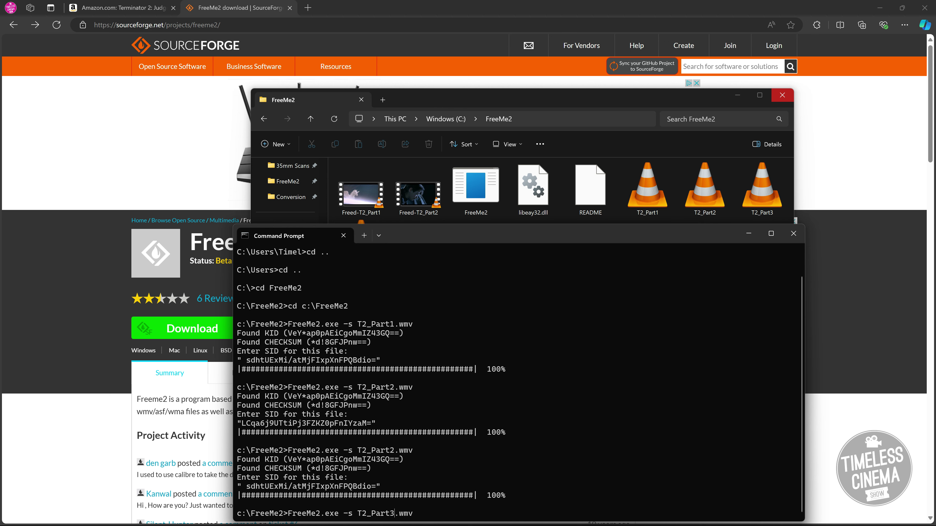
key(Return)
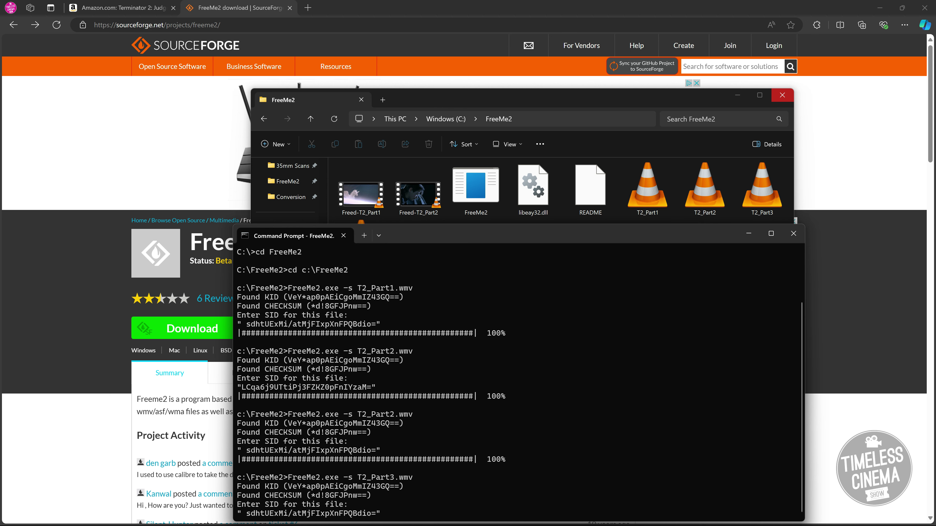
key(Return)
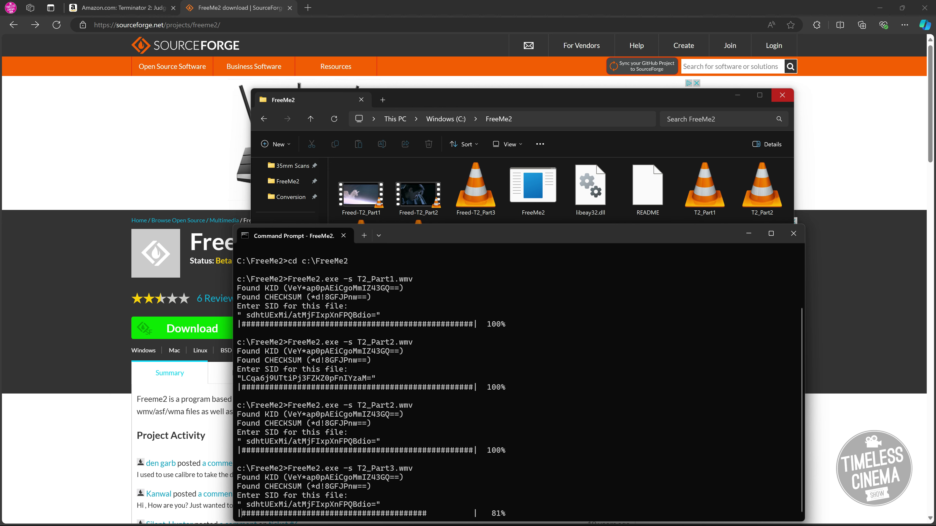
Edit the recalled command to T2_Part4.wmv and decrypt it with the pasted SID.
key(Up)
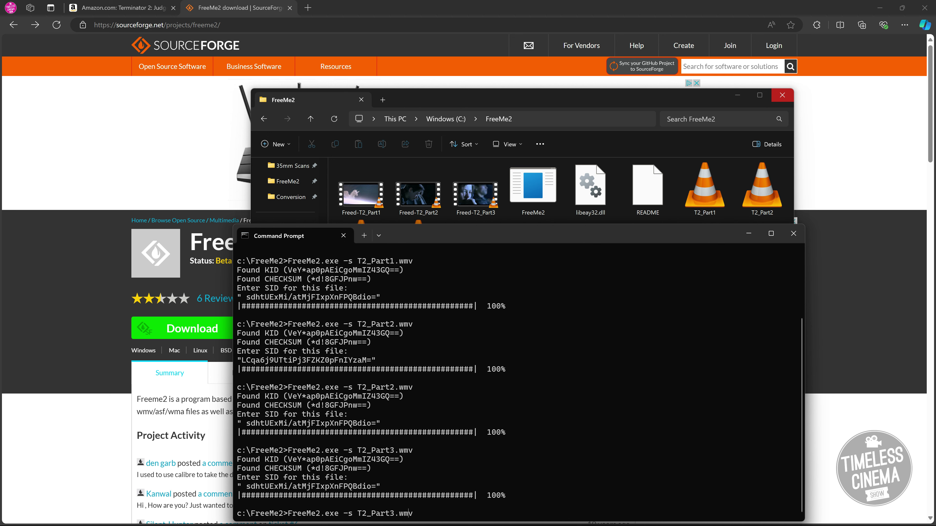
key(BackSpace)
text(4)
key(Return)
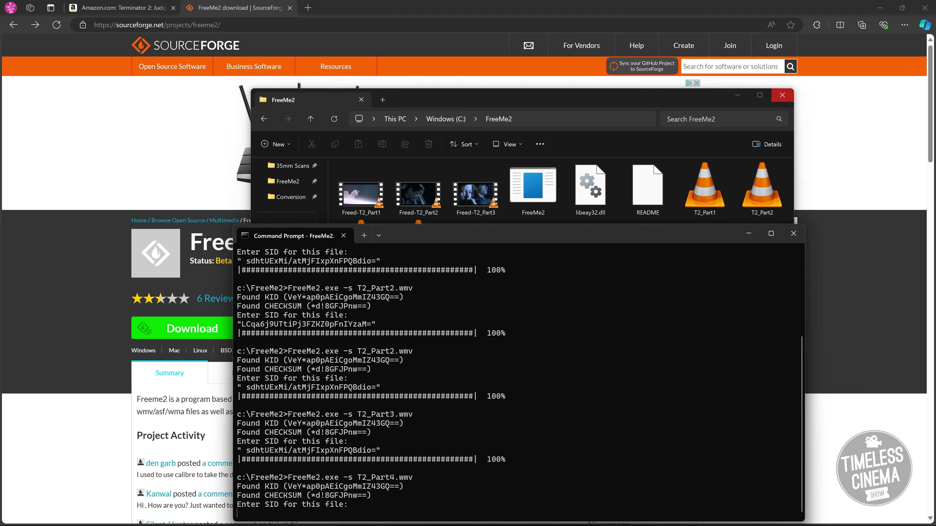
key(Return)
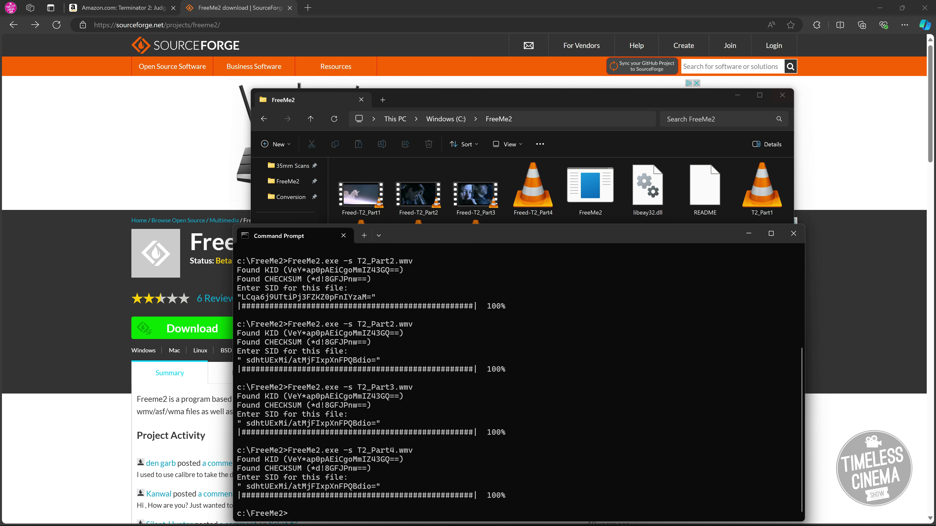
Play Freed-T2_Part1 in VLC, jump to about seven minutes, then close the player.
key(alt+Tab)
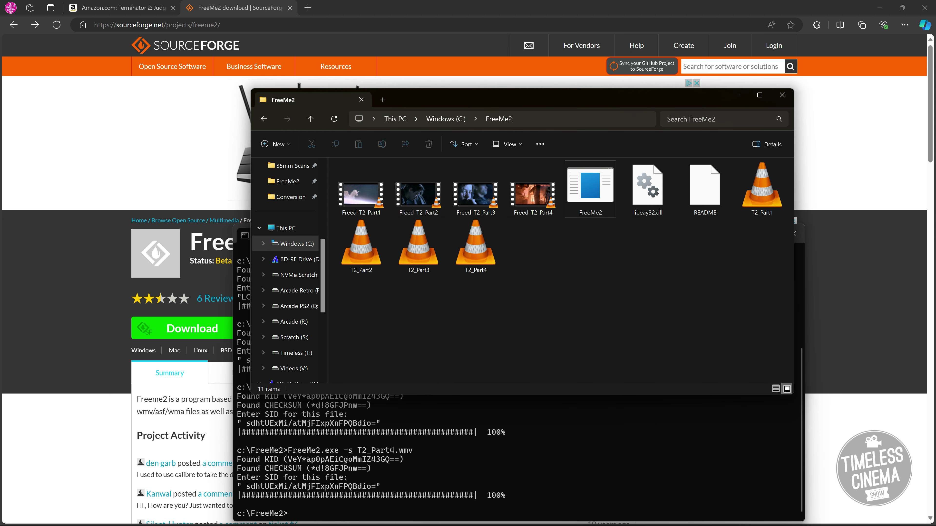
click(361, 247)
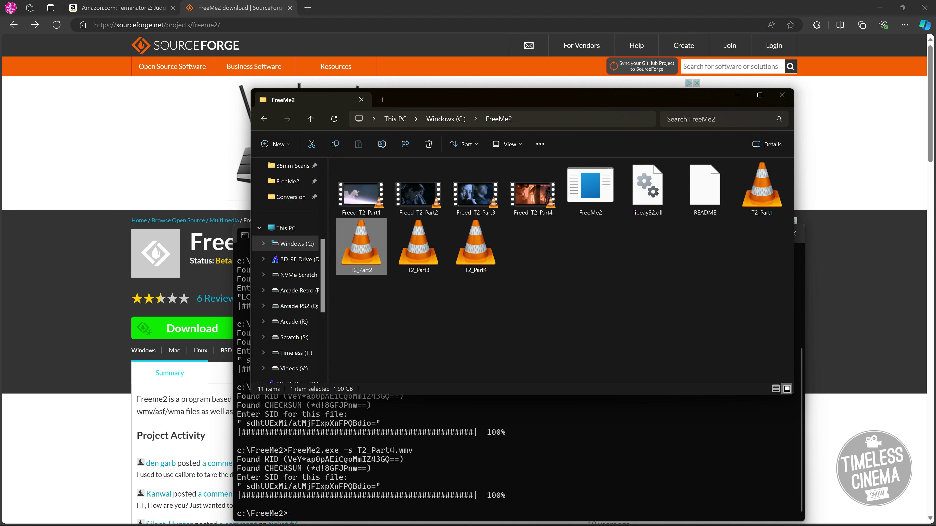
click(369, 206)
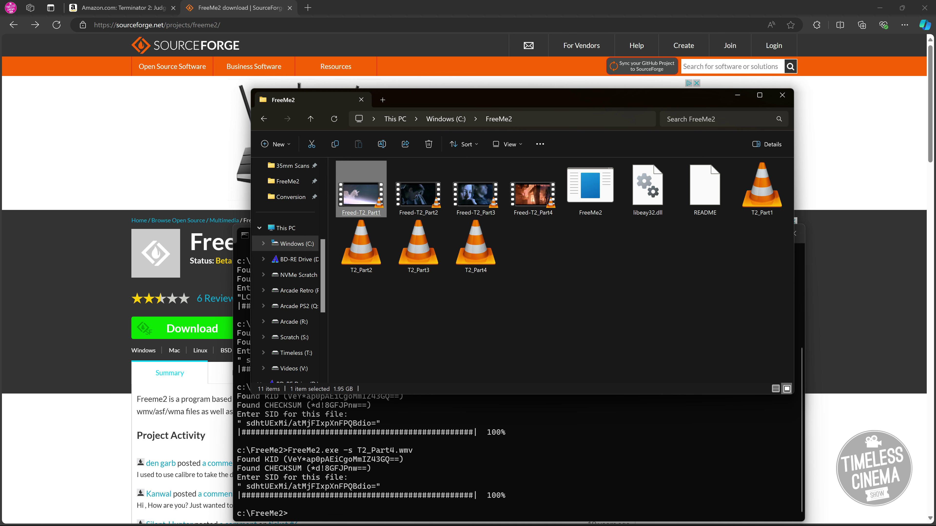
double_click(368, 201)
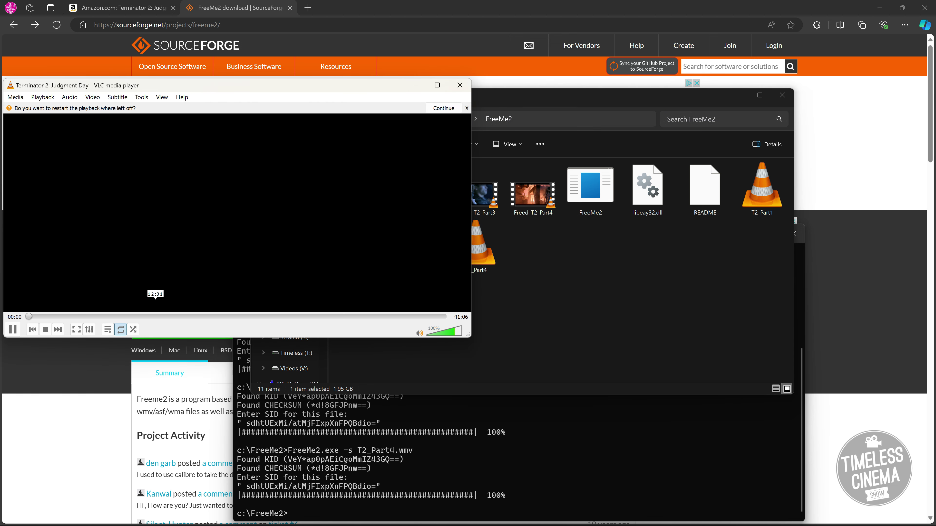
click(103, 316)
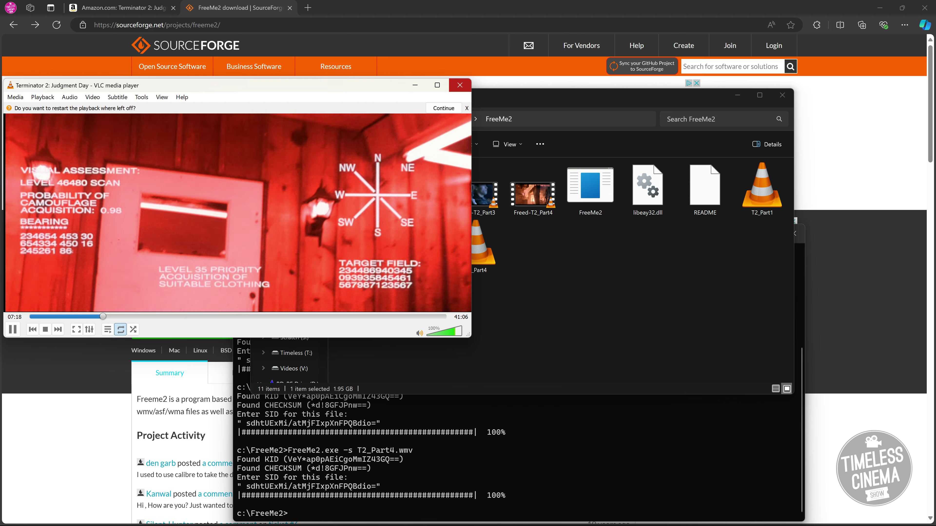
click(460, 85)
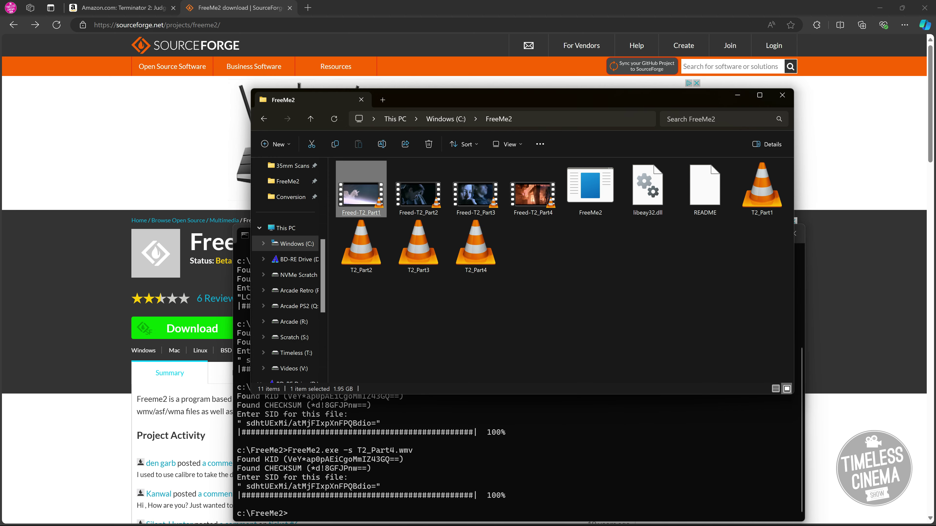
Reopen Freed-T2_Part1, pause it, and view its codec information showing 1440x816.
right_click(373, 194)
key(Escape)
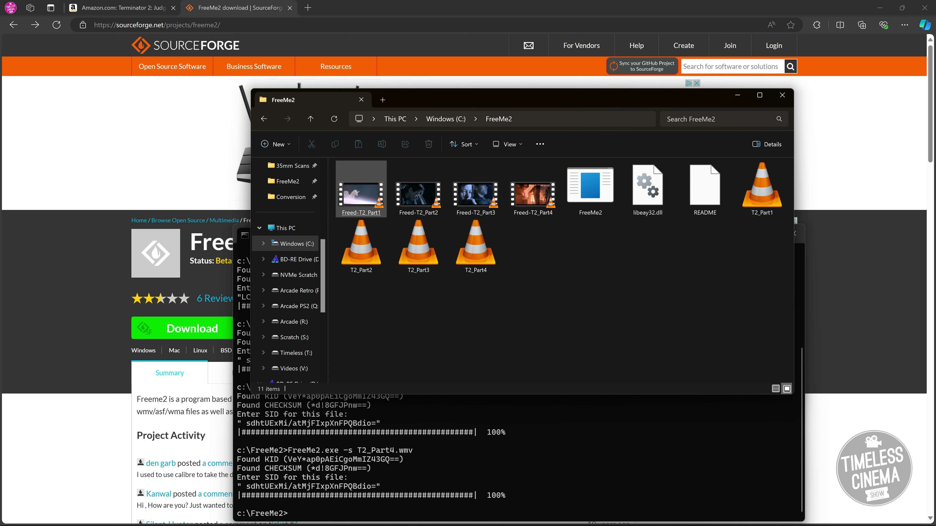
double_click(361, 196)
click(13, 329)
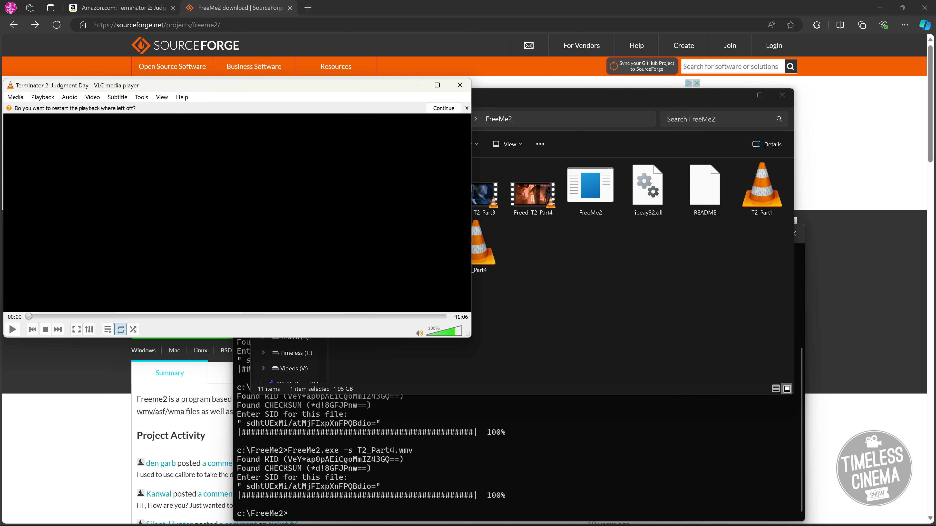
click(141, 97)
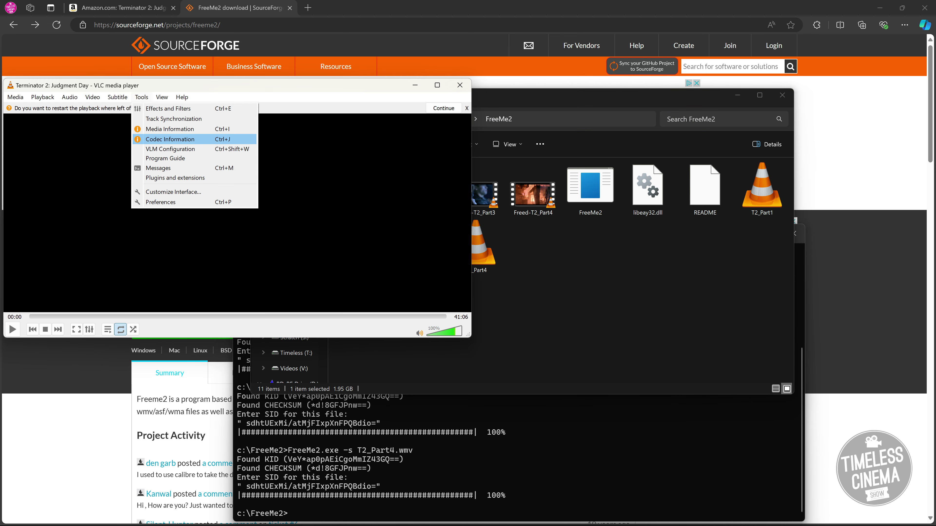
click(170, 139)
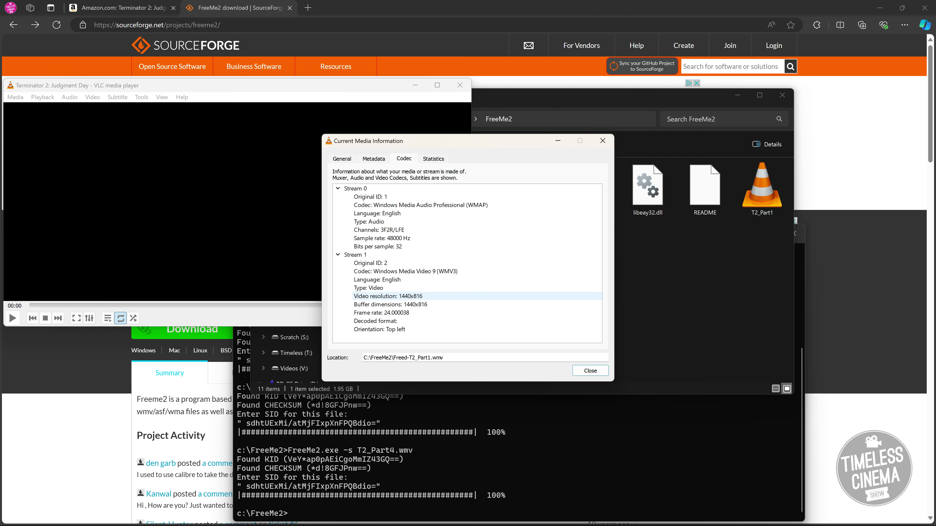
Close the codec information and switch the FreeMe2 folder to Details view.
click(590, 370)
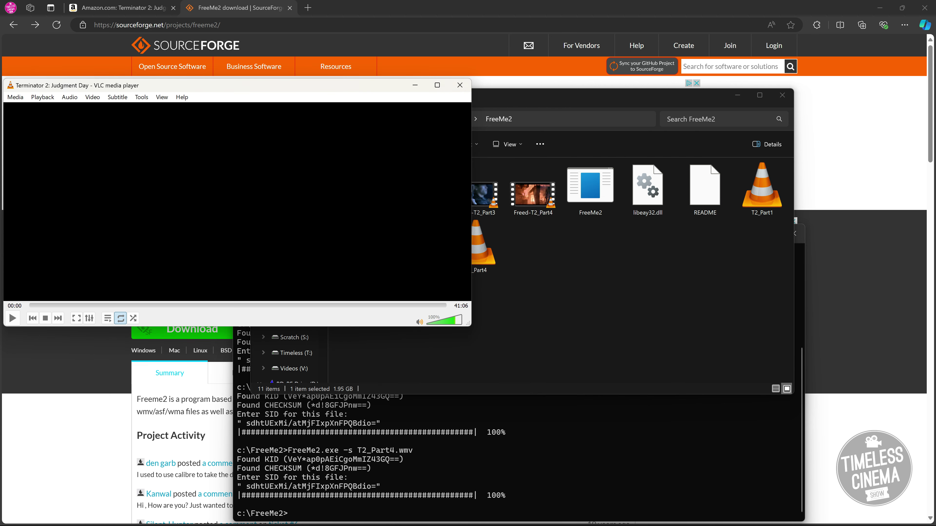
click(556, 262)
right_click(556, 263)
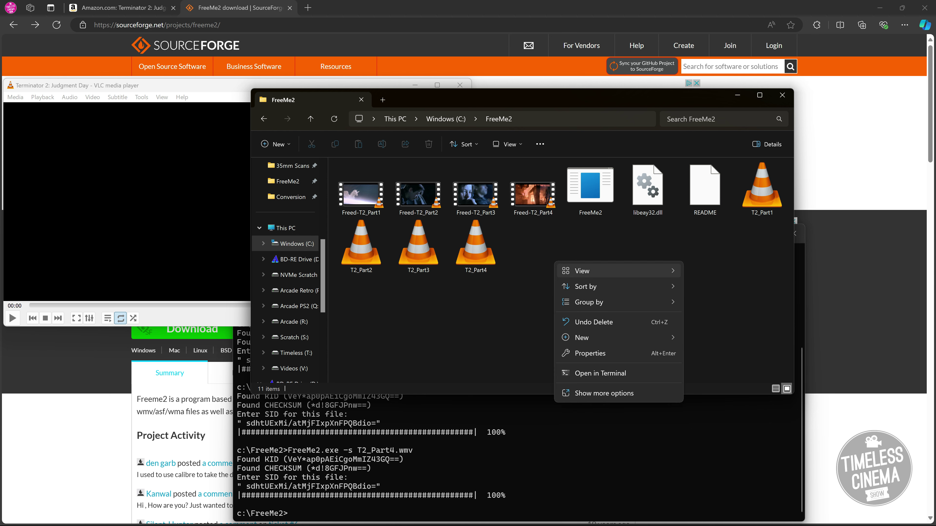
mouse_move(604, 271)
click(725, 352)
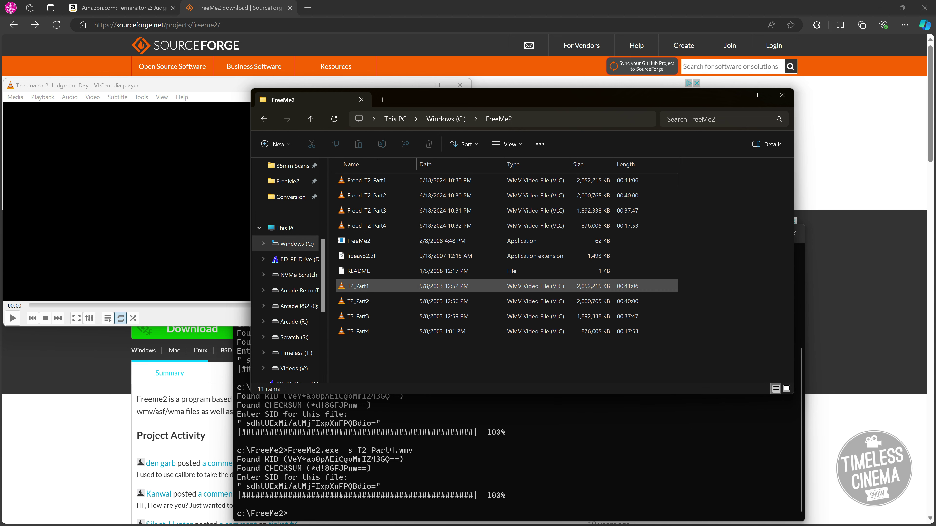
Compare the sizes of T2_Part1 and Freed-T2_Part4, then close VLC.
click(358, 287)
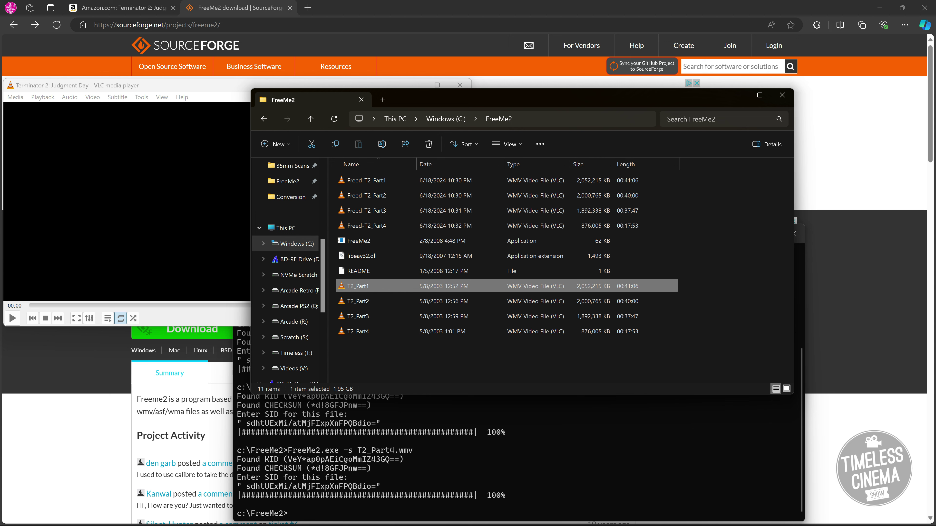
click(366, 226)
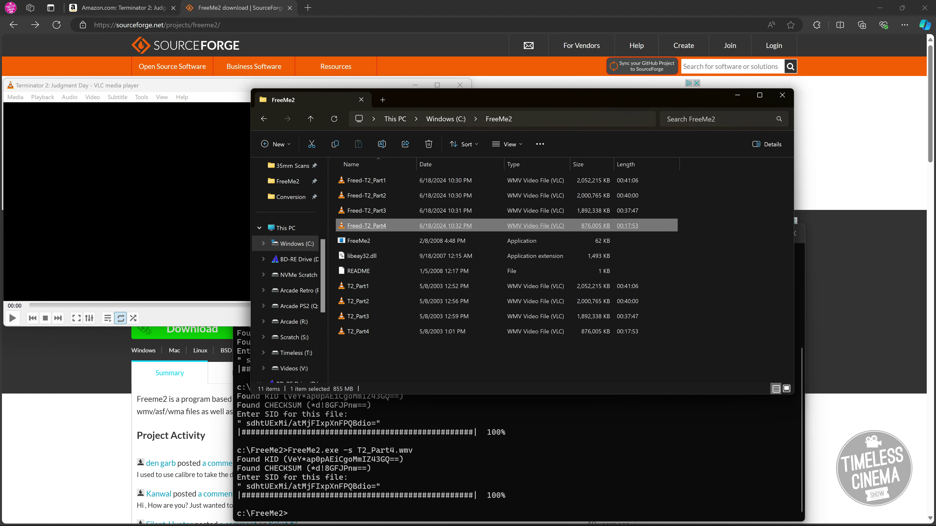
click(424, 85)
click(460, 85)
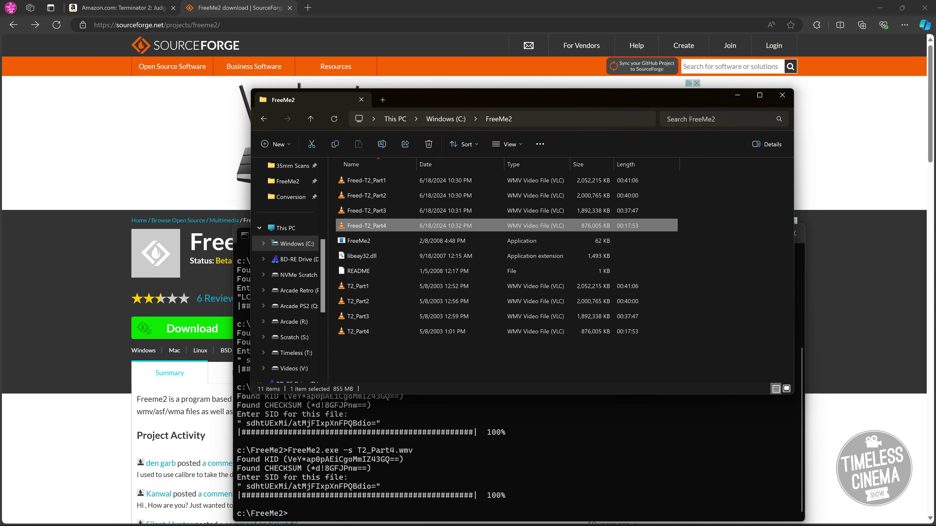
Play Freed-T2_Part1 from about 10:06 and toggle fullscreen with F.
double_click(367, 181)
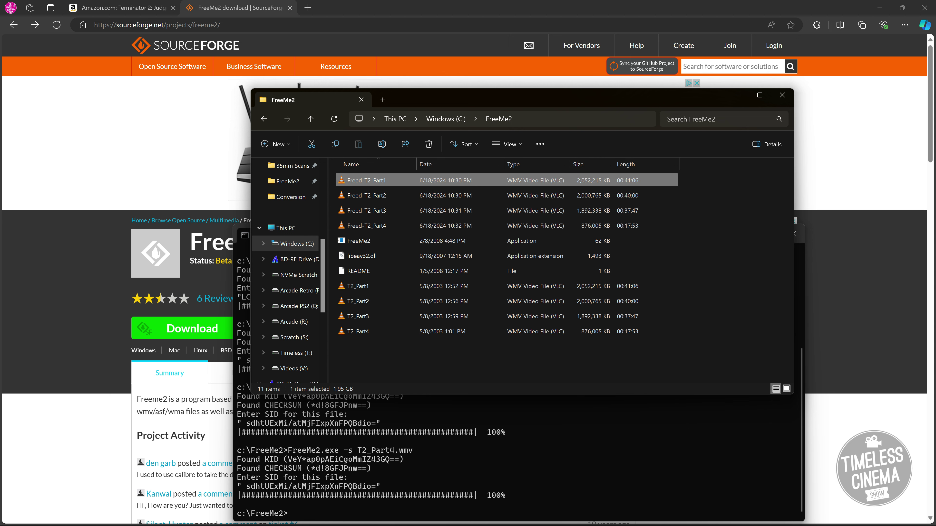
click(131, 305)
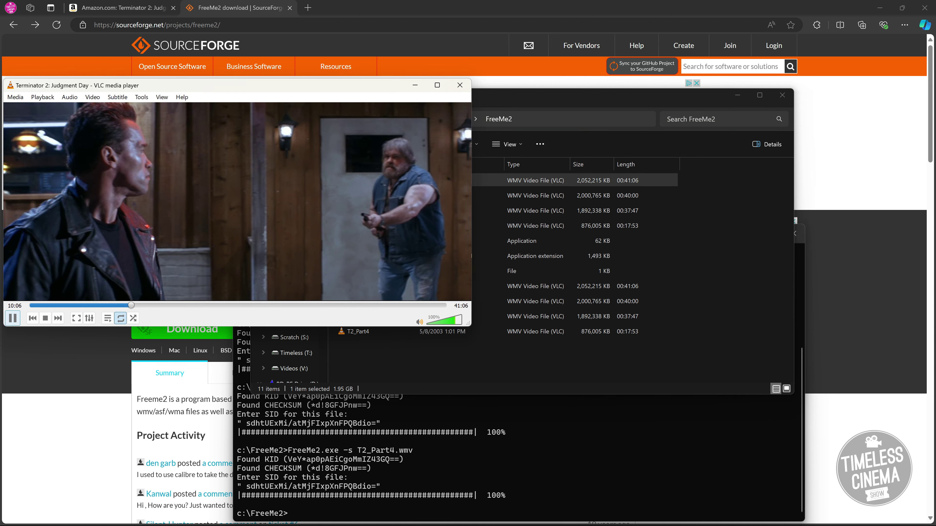
key(f)
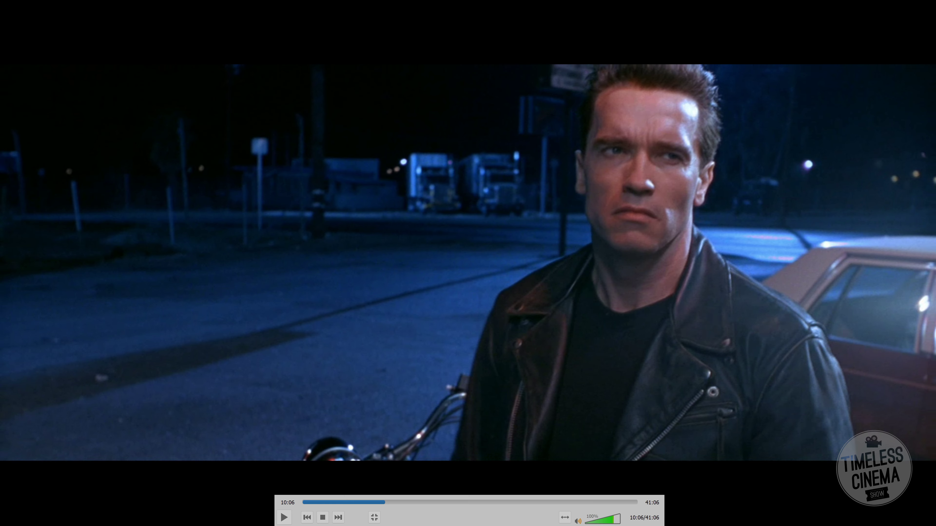